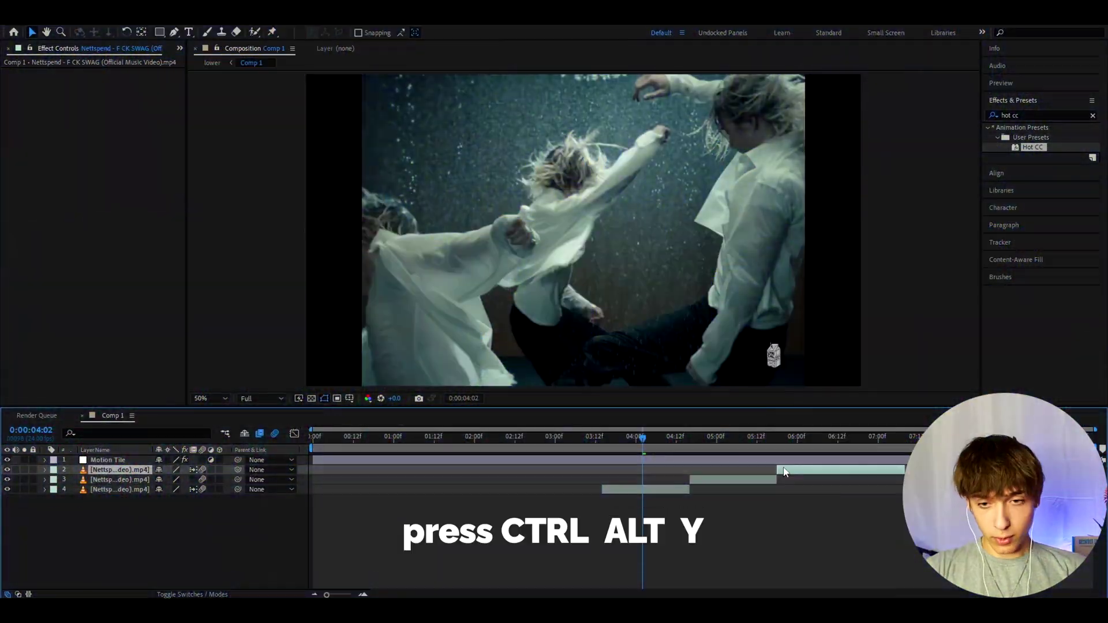
- Add a new adjustment layer above the clips and apply Colorama to it
{"action": "key", "text": "ctrl+alt+y"}
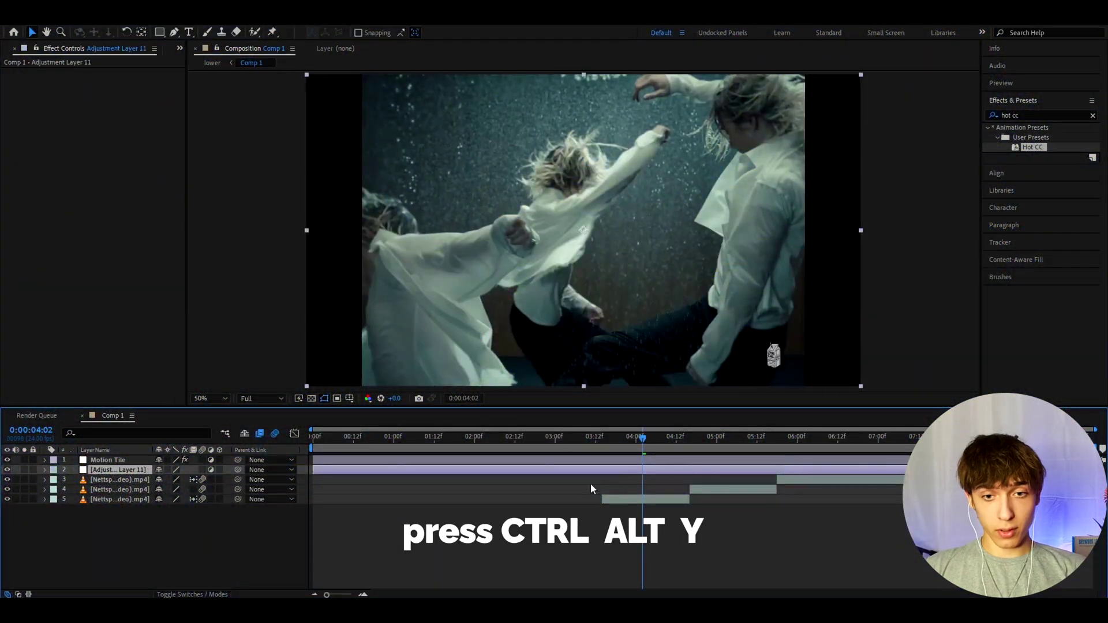
{"action": "left_click", "coordinate": [635, 499]}
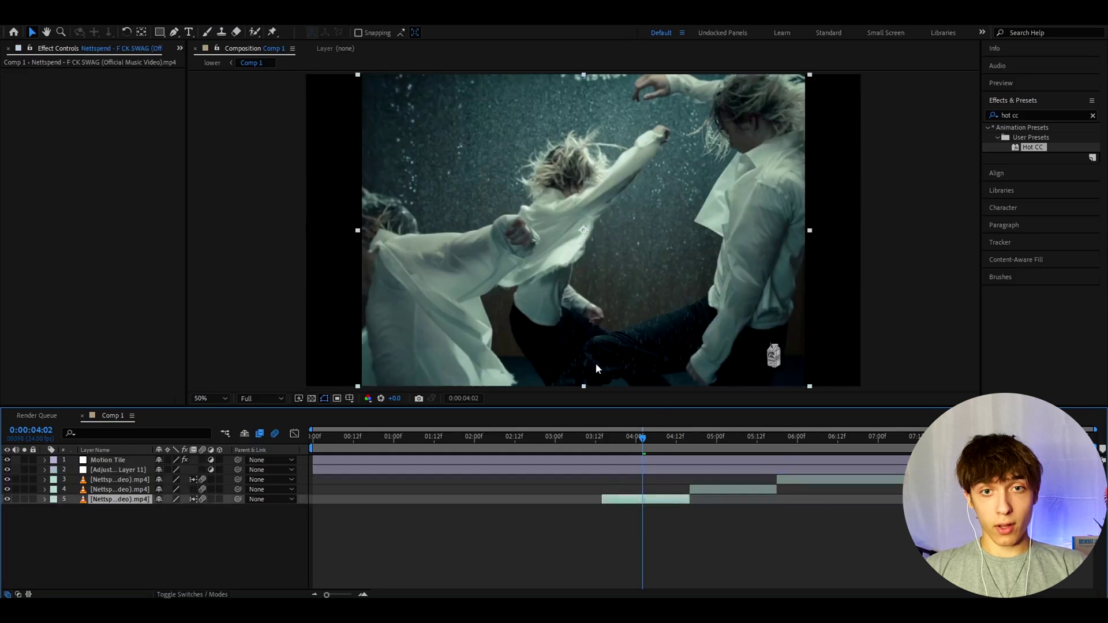
{"action": "left_click", "coordinate": [750, 470]}
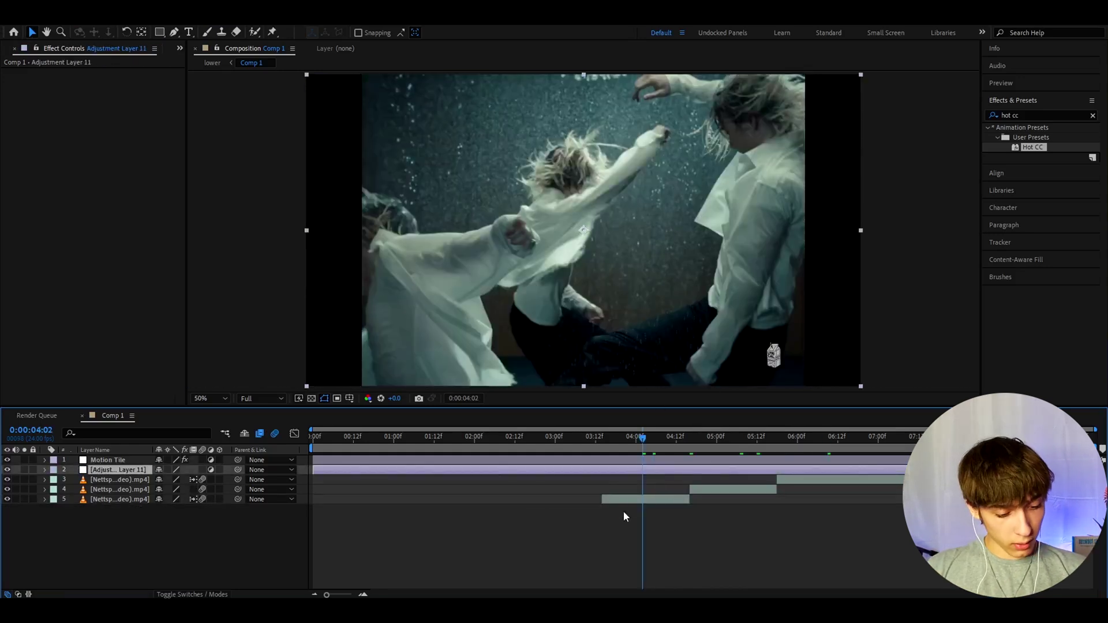
{"action": "key", "text": "ctrl+space"}
{"action": "type", "text": "c"}
{"action": "key", "text": "Return"}
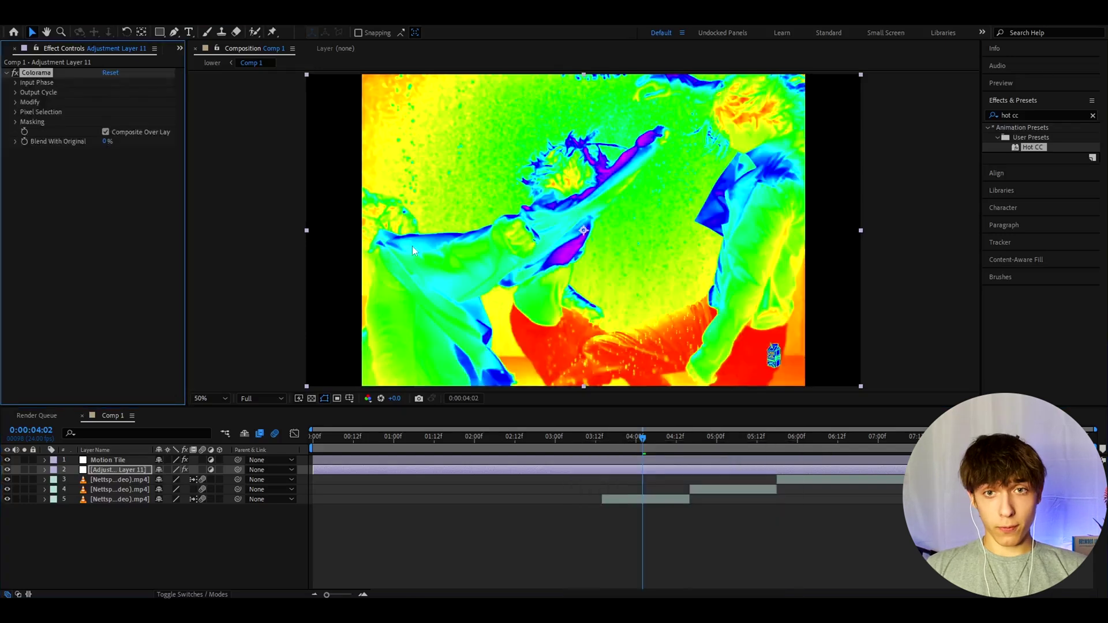
- Set Colorama's preset palette to Fire with Blend With Original at 50%
{"action": "left_click", "coordinate": [15, 92]}
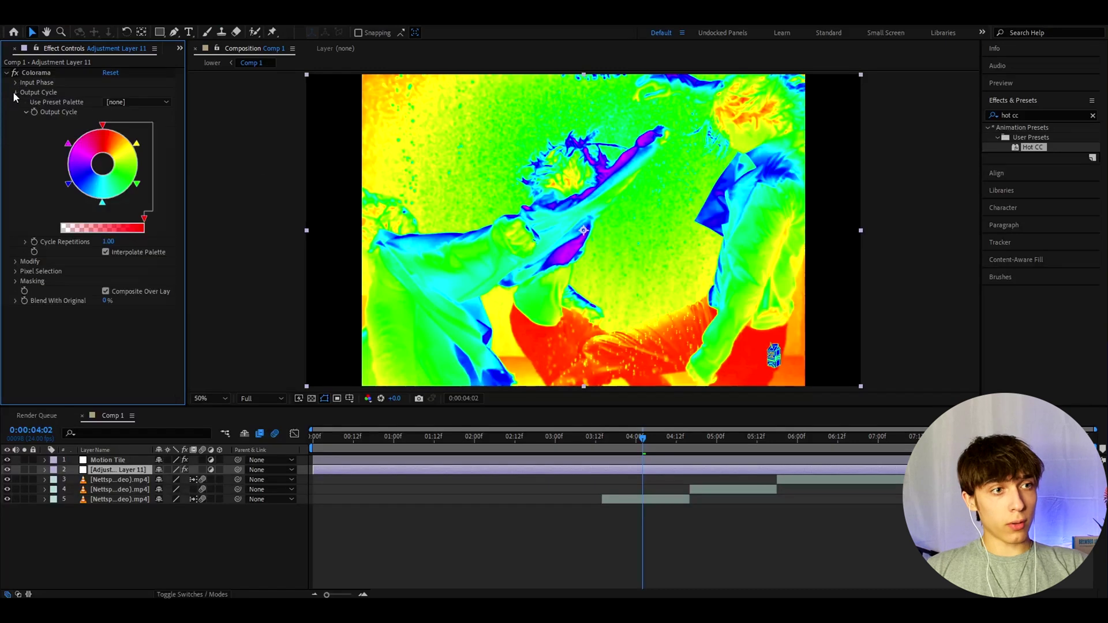
{"action": "left_click", "coordinate": [15, 93]}
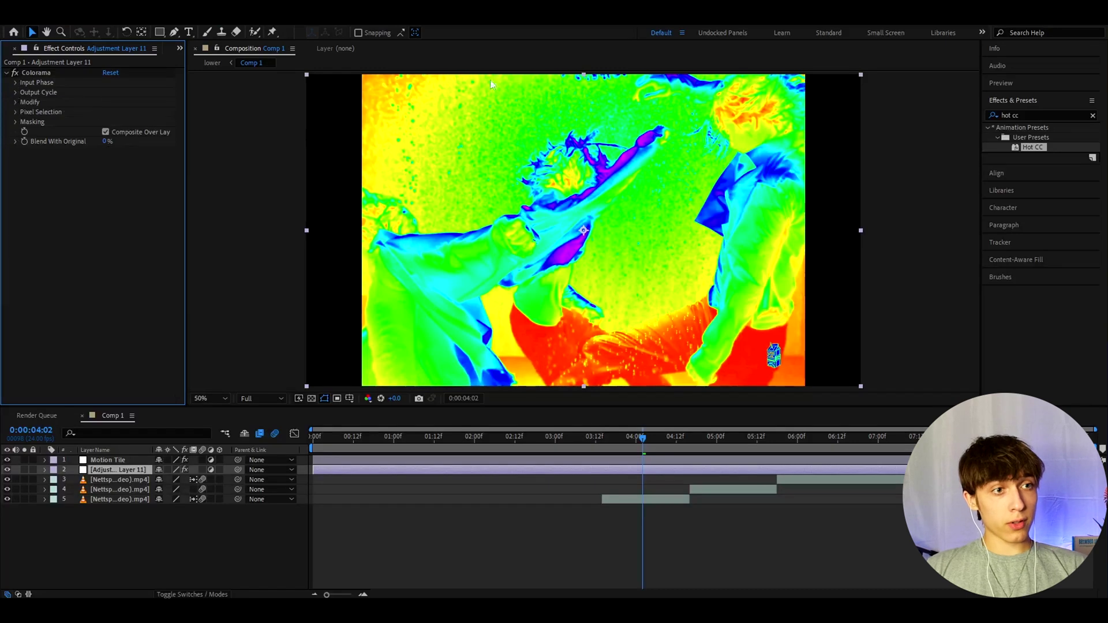
{"action": "left_click", "coordinate": [16, 92]}
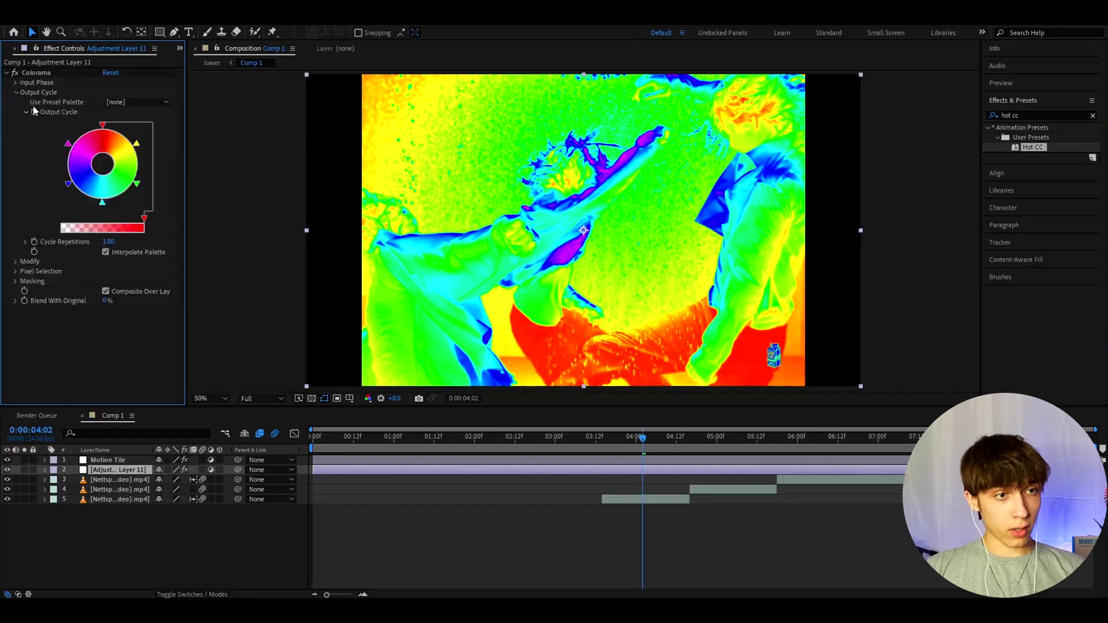
{"action": "left_click", "coordinate": [120, 101]}
{"action": "left_click", "coordinate": [128, 360]}
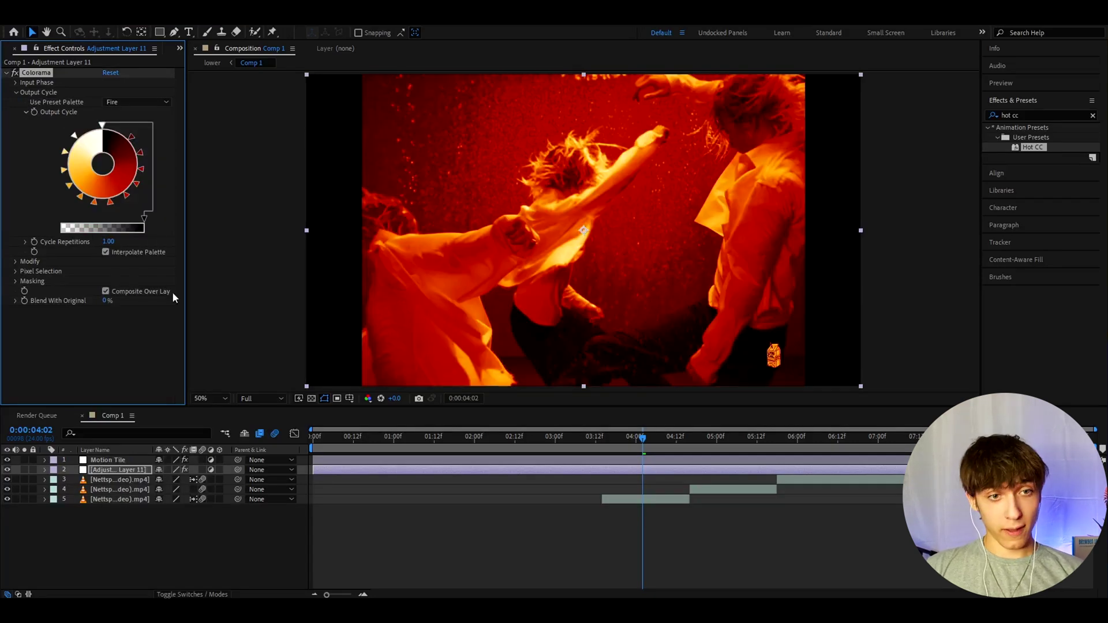
{"action": "left_click", "coordinate": [106, 301]}
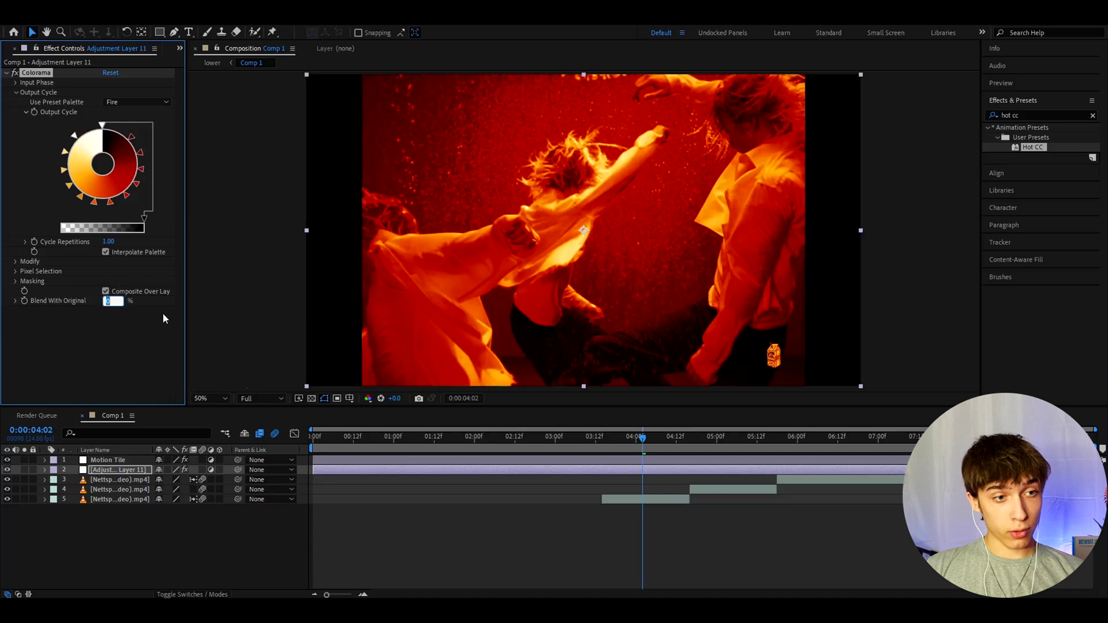
{"action": "type", "text": "5"}
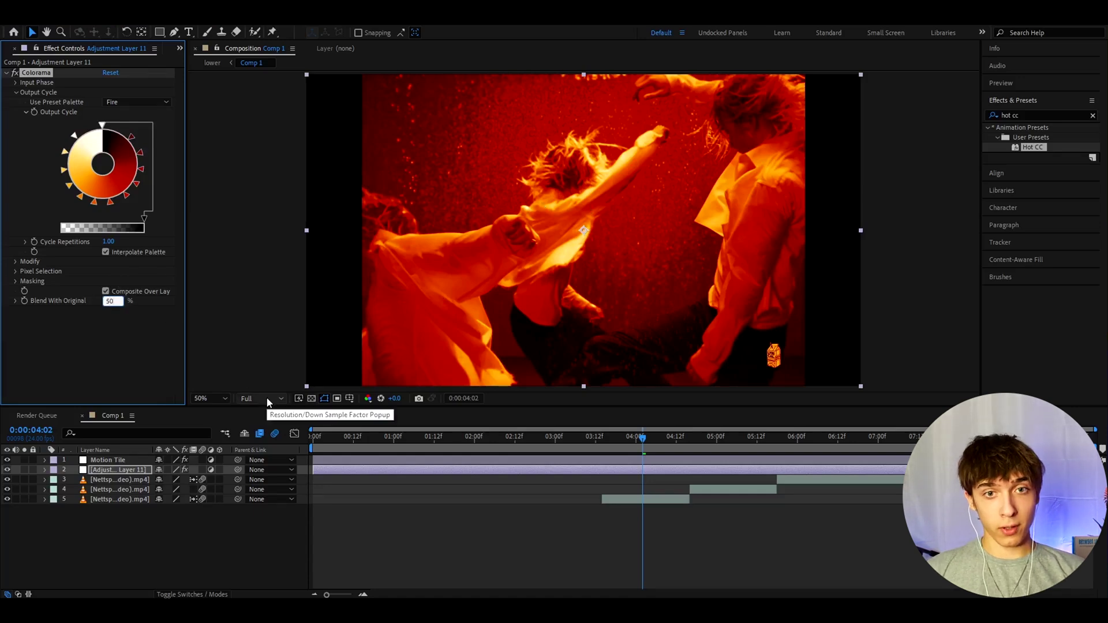
{"action": "type", "text": "0"}
{"action": "key", "text": "Return"}
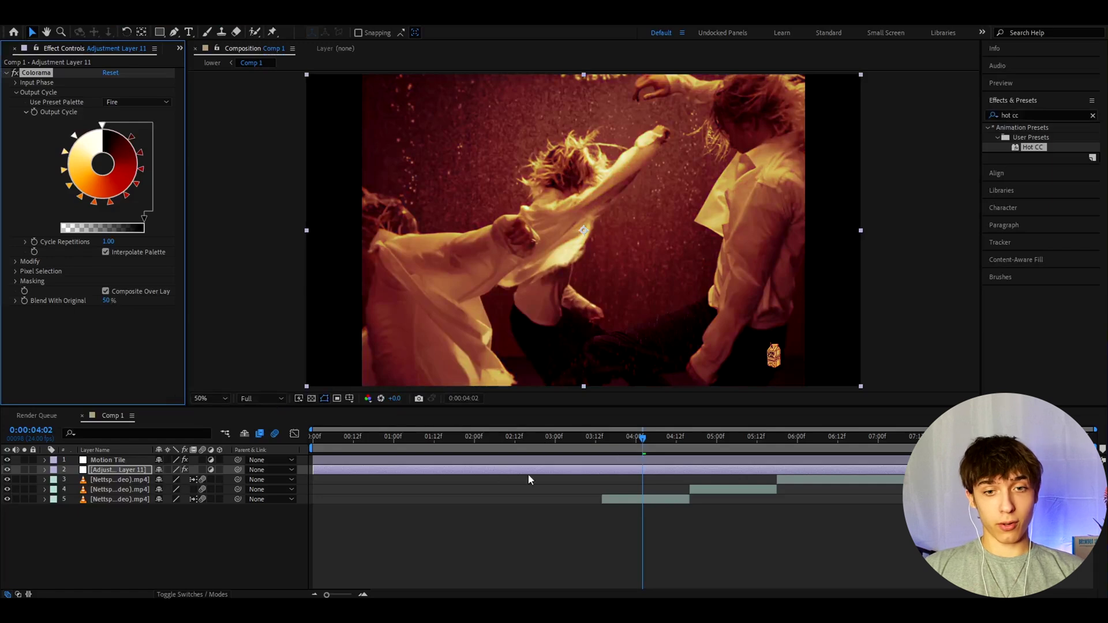
- Preview the grade on a later frame, toggle it off and on, and return to 0:00:04:02
{"action": "left_click", "coordinate": [808, 436]}
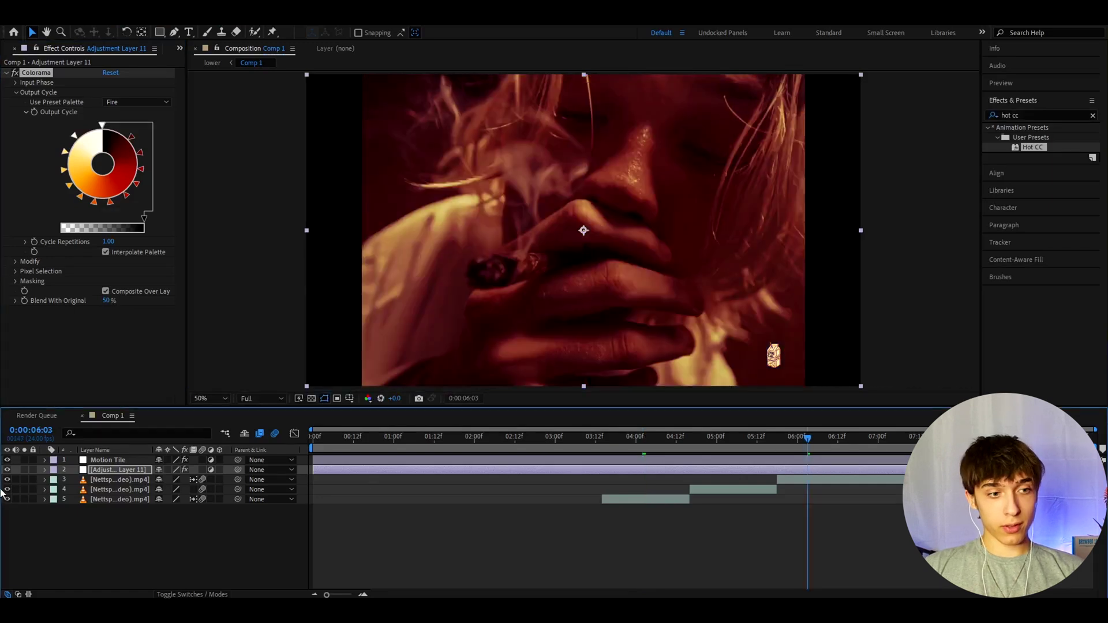
{"action": "left_click", "coordinate": [7, 470]}
{"action": "left_click", "coordinate": [7, 470]}
{"action": "left_click", "coordinate": [644, 440]}
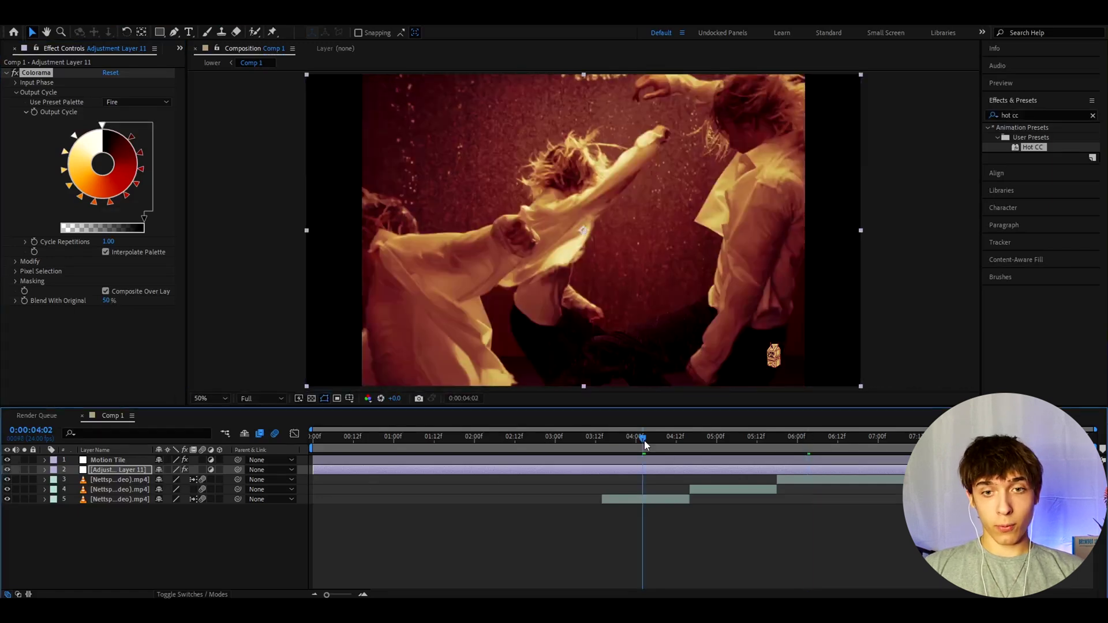
- Apply the Curves effect to the adjustment layer via the 'curve' search
{"action": "key", "text": "ctrl+space"}
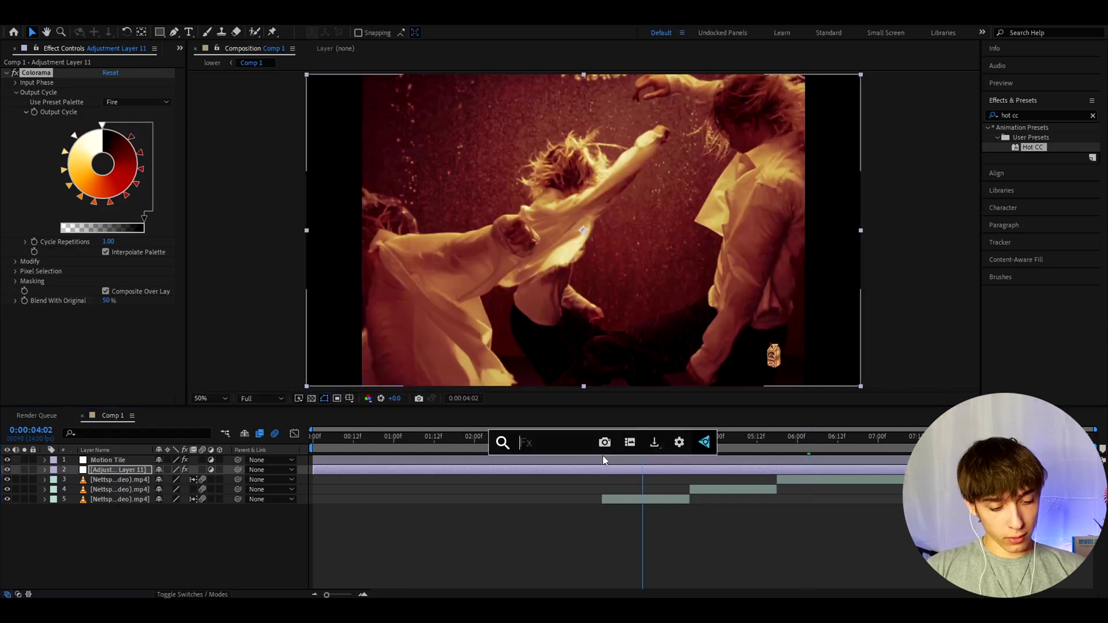
{"action": "type", "text": "curve"}
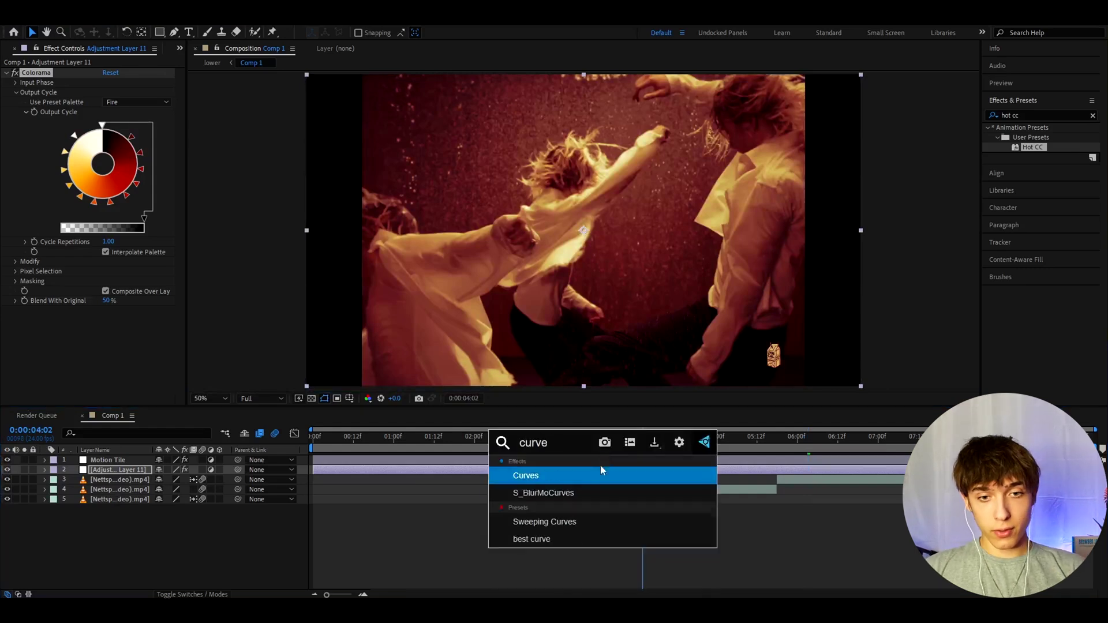
{"action": "left_click", "coordinate": [601, 469]}
{"action": "scroll", "coordinate": [46, 193], "scroll_direction": "up", "scroll_amount": 4}
{"action": "scroll", "coordinate": [46, 192], "scroll_direction": "down", "scroll_amount": 4}
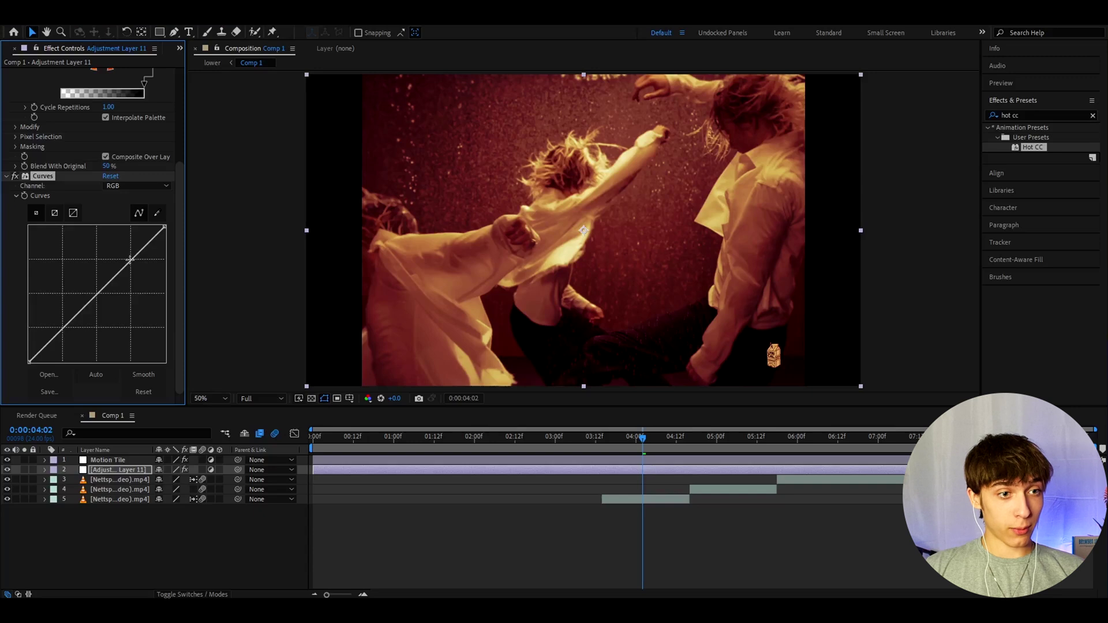
- Shape the RGB curve into a gentle S with lowered shadows and raised highlights, then compare
{"action": "left_click", "coordinate": [130, 259]}
{"action": "left_click", "coordinate": [64, 328]}
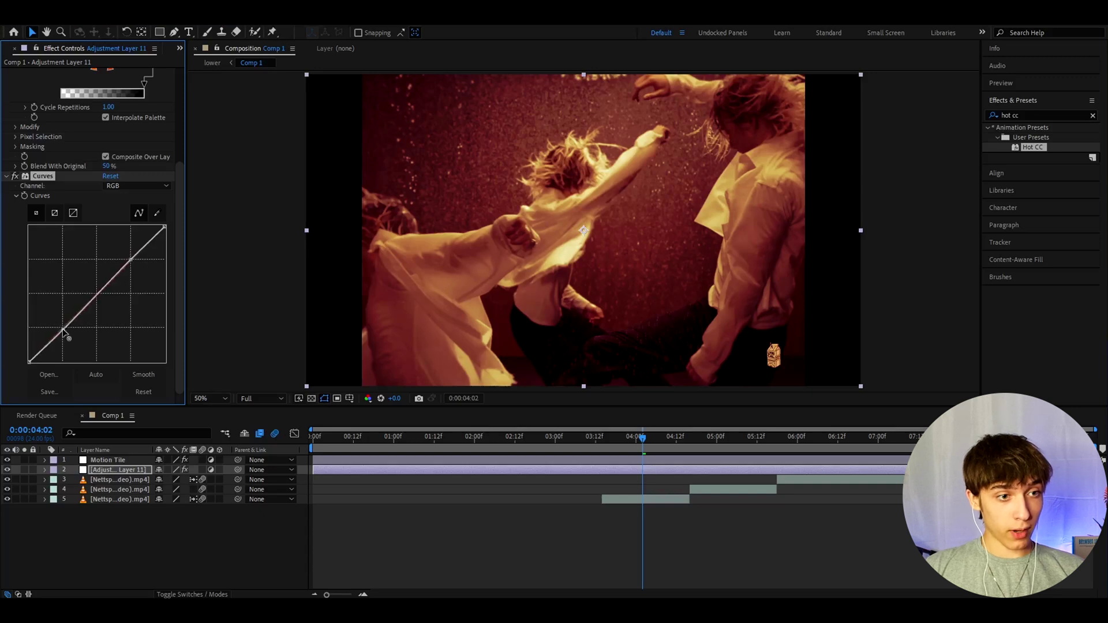
{"action": "left_click_drag", "start_coordinate": [64, 328], "coordinate": [66, 335]}
{"action": "left_click_drag", "start_coordinate": [132, 259], "coordinate": [133, 252]}
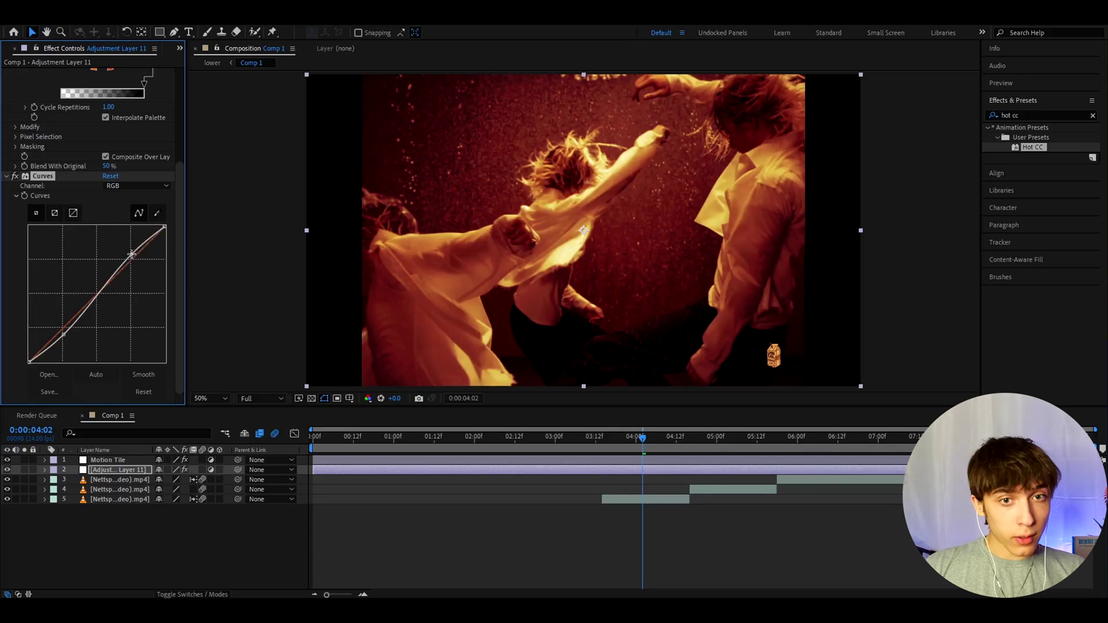
{"action": "left_click", "coordinate": [15, 177]}
{"action": "left_click", "coordinate": [15, 176]}
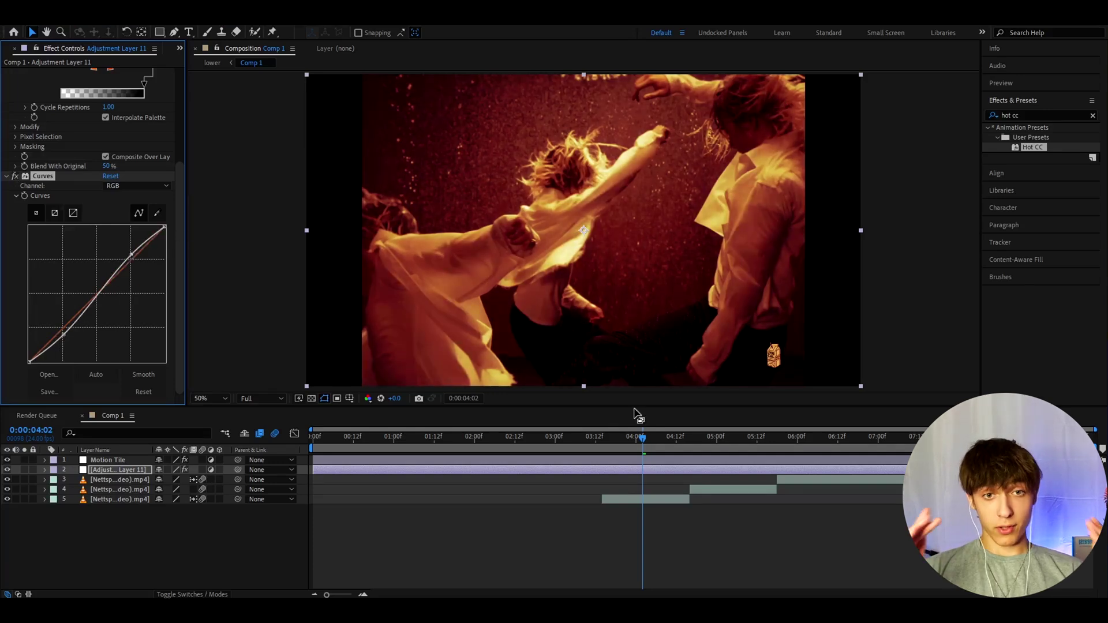
{"action": "left_click", "coordinate": [658, 490]}
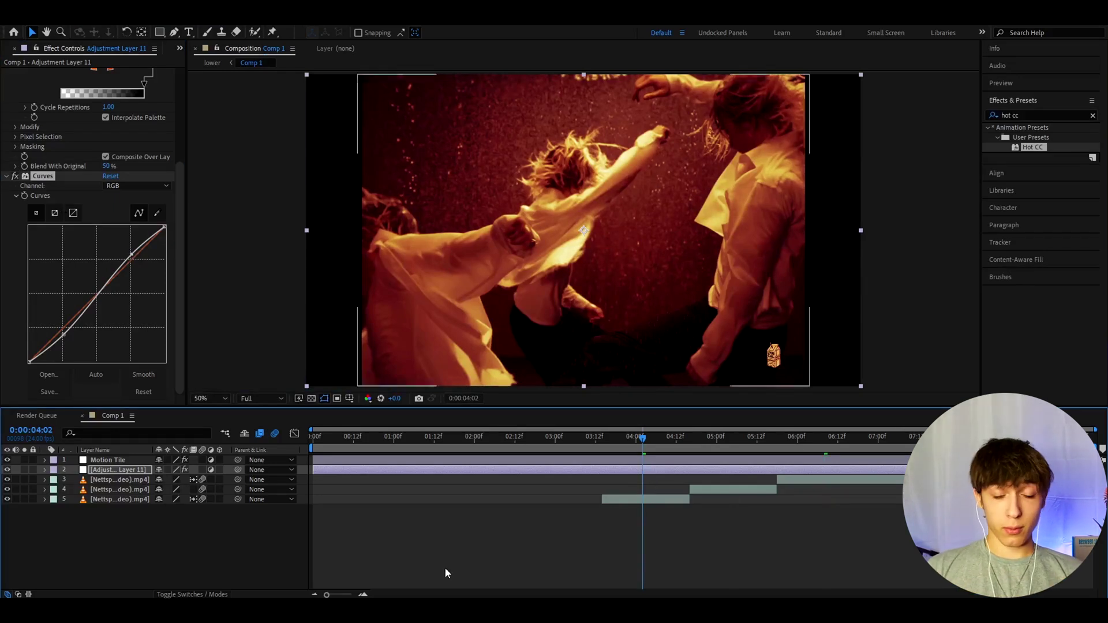
- Search 'deep glow' and apply Deep Glow to the adjustment layer
{"action": "left_click", "coordinate": [622, 500]}
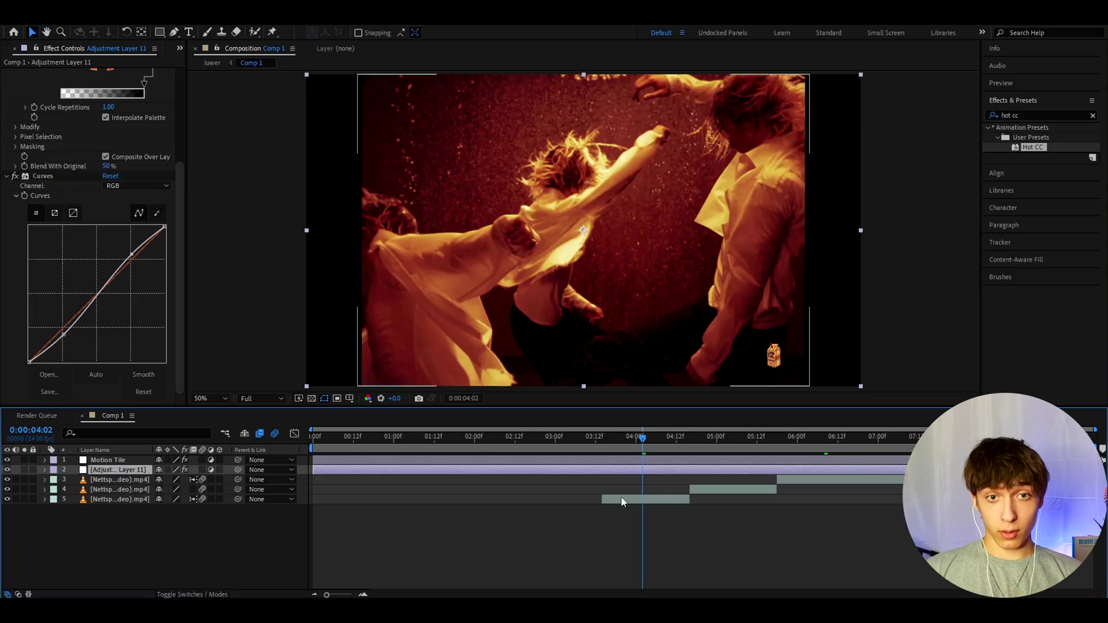
{"action": "left_click", "coordinate": [1027, 115]}
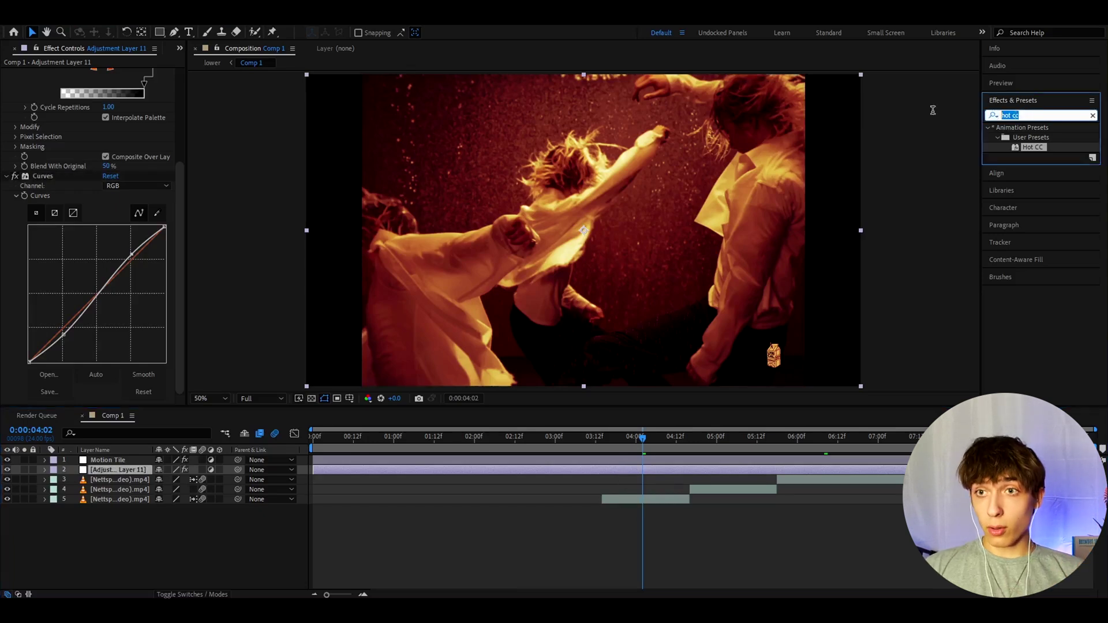
{"action": "type", "text": "deep glow"}
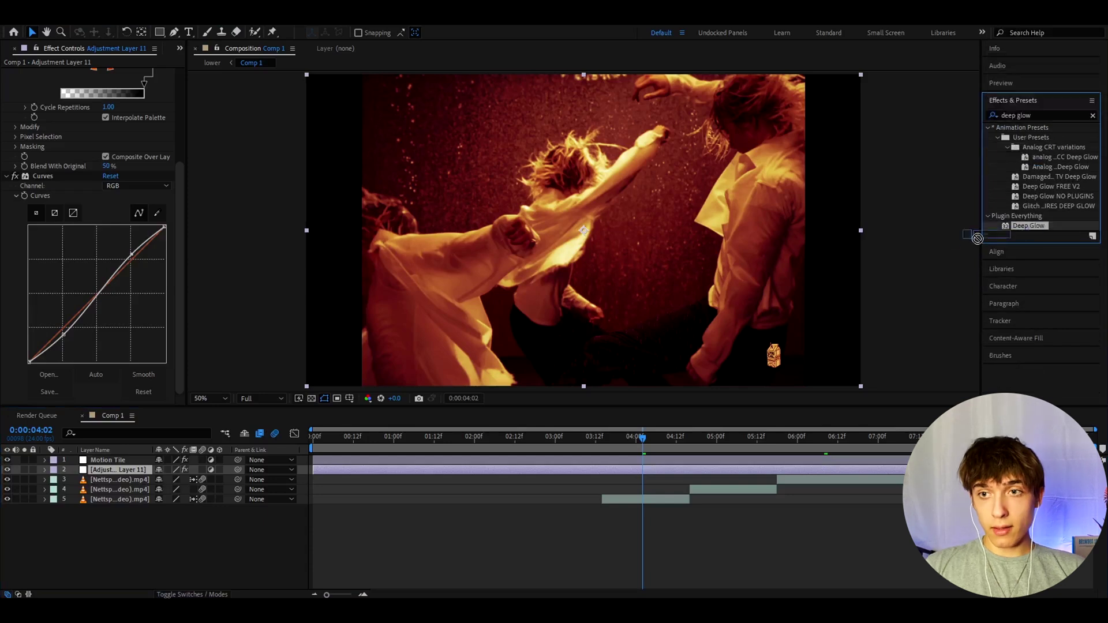
{"action": "left_click_drag", "start_coordinate": [1028, 226], "coordinate": [101, 225]}
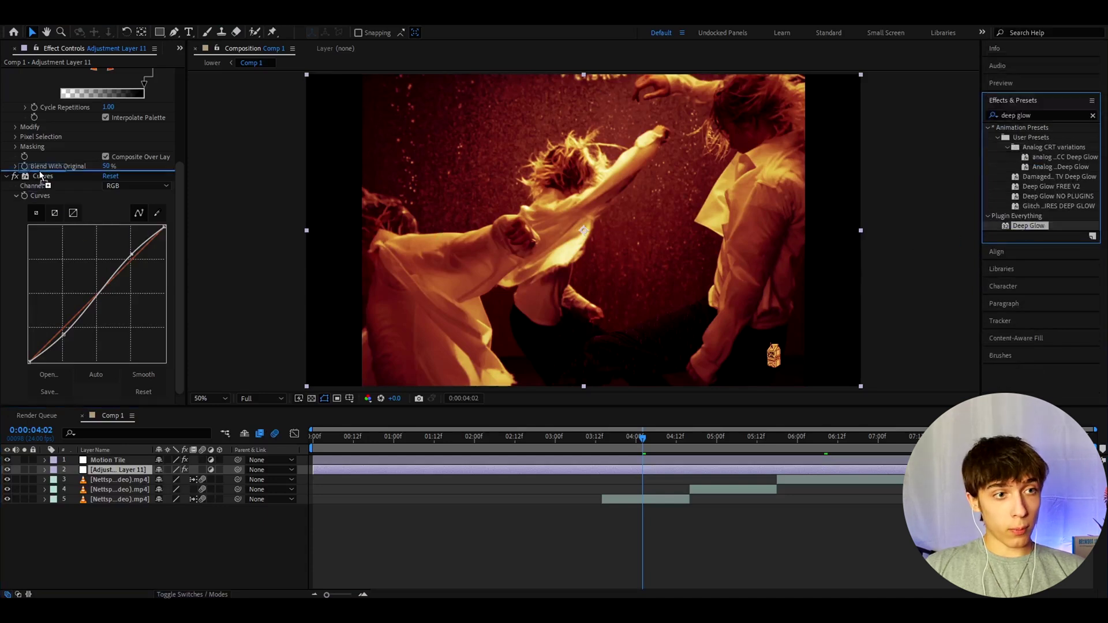
{"action": "scroll", "coordinate": [40, 163], "scroll_direction": "up", "scroll_amount": 5}
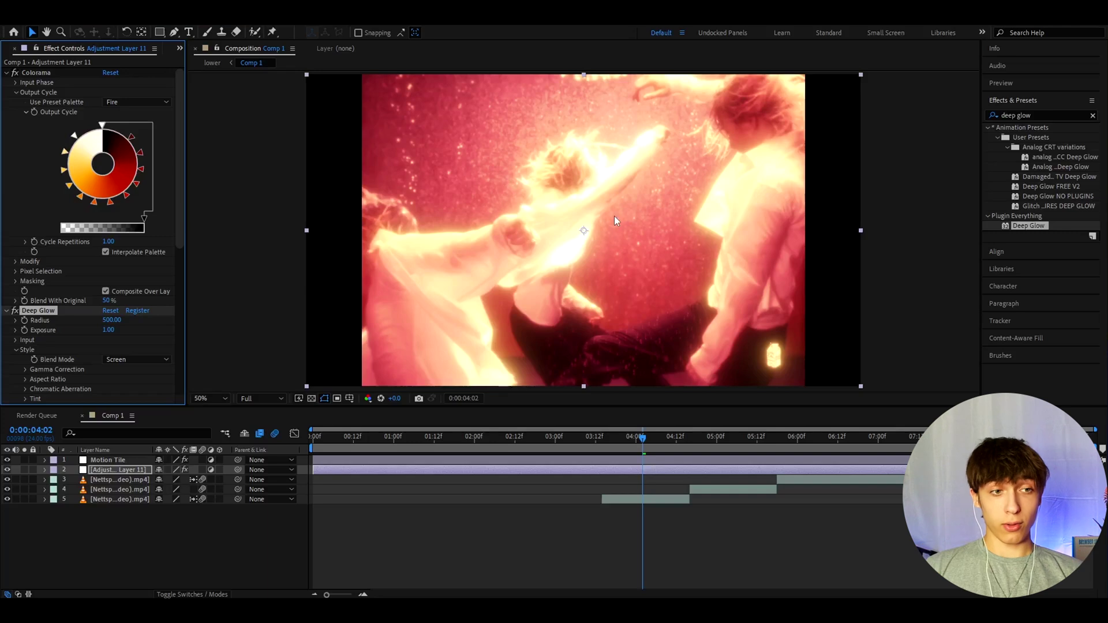
- Set Deep Glow Exposure to 0.12, then toggle the effect and the grade to compare
{"action": "left_click", "coordinate": [109, 331]}
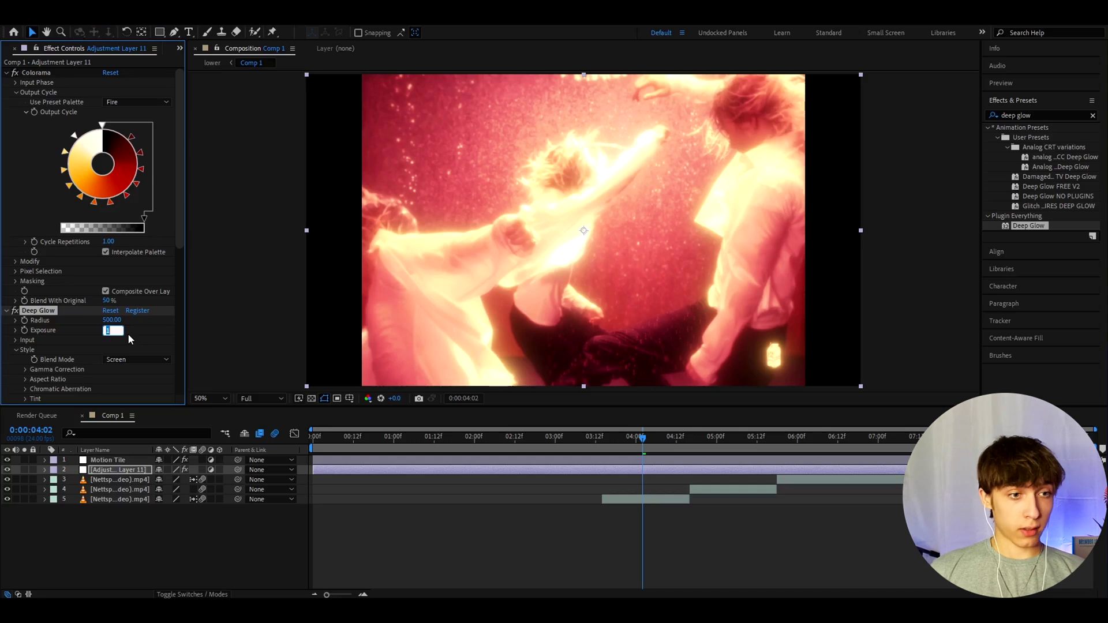
{"action": "type", "text": "0"}
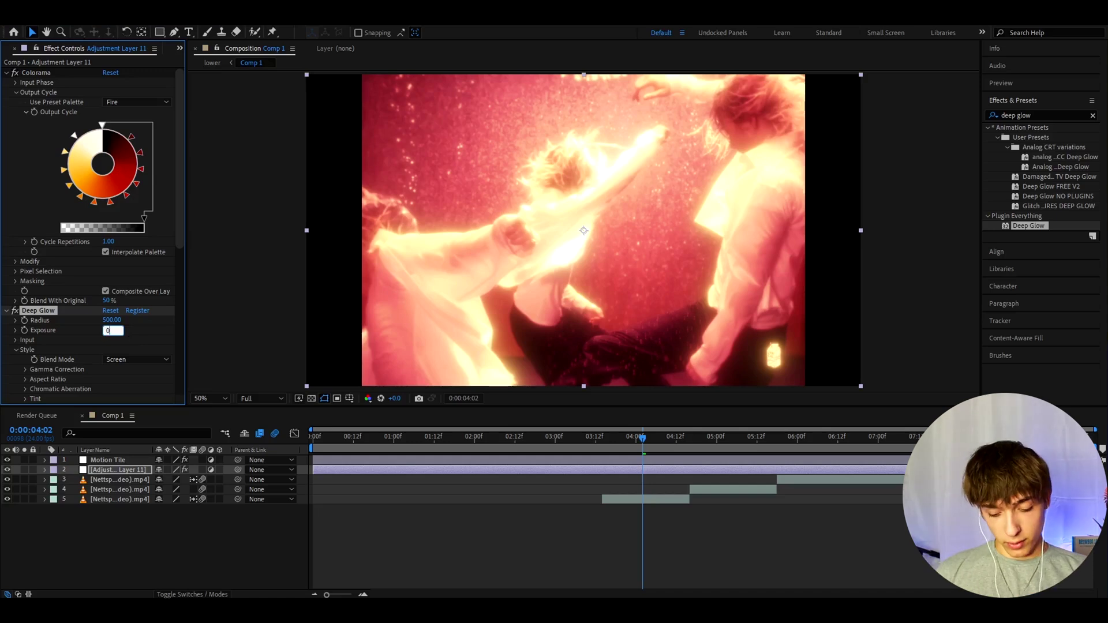
{"action": "type", "text": ".1"}
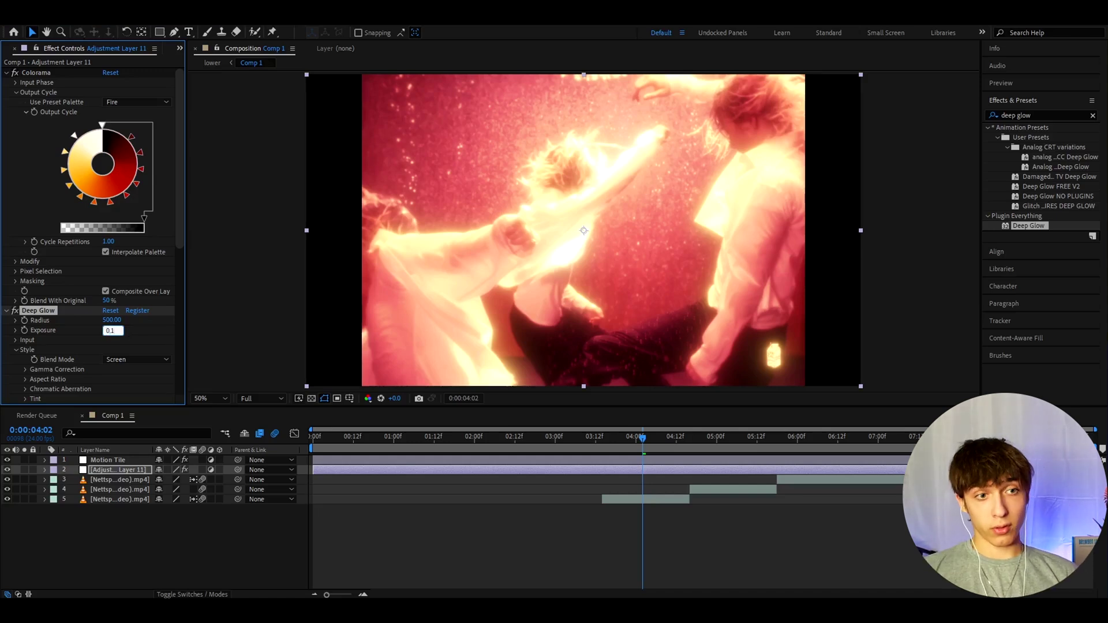
{"action": "type", "text": "2"}
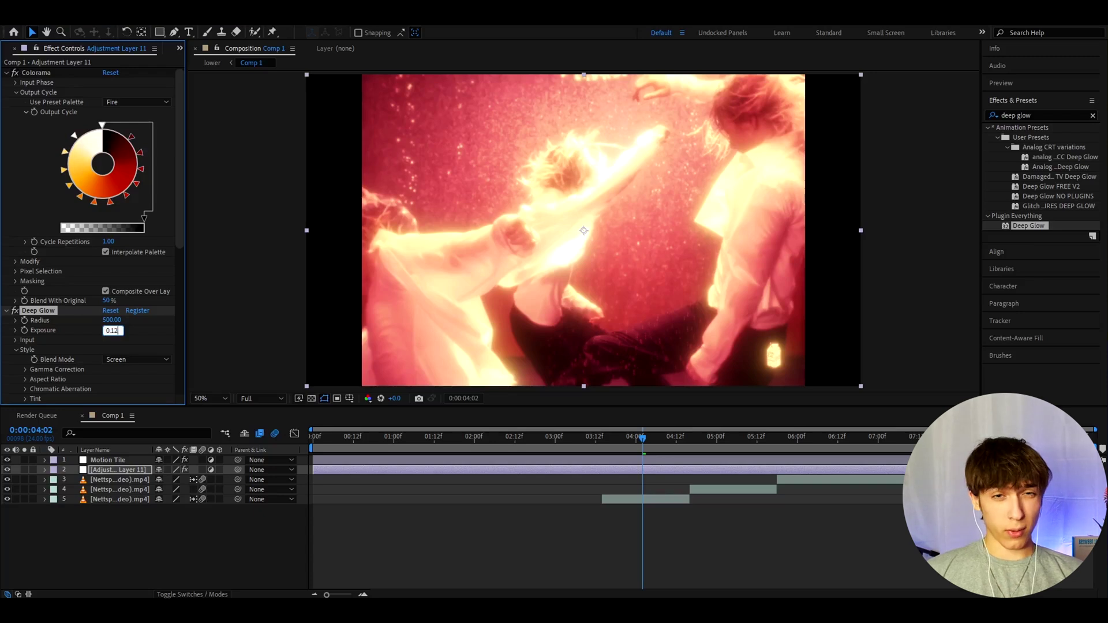
{"action": "key", "text": "Return"}
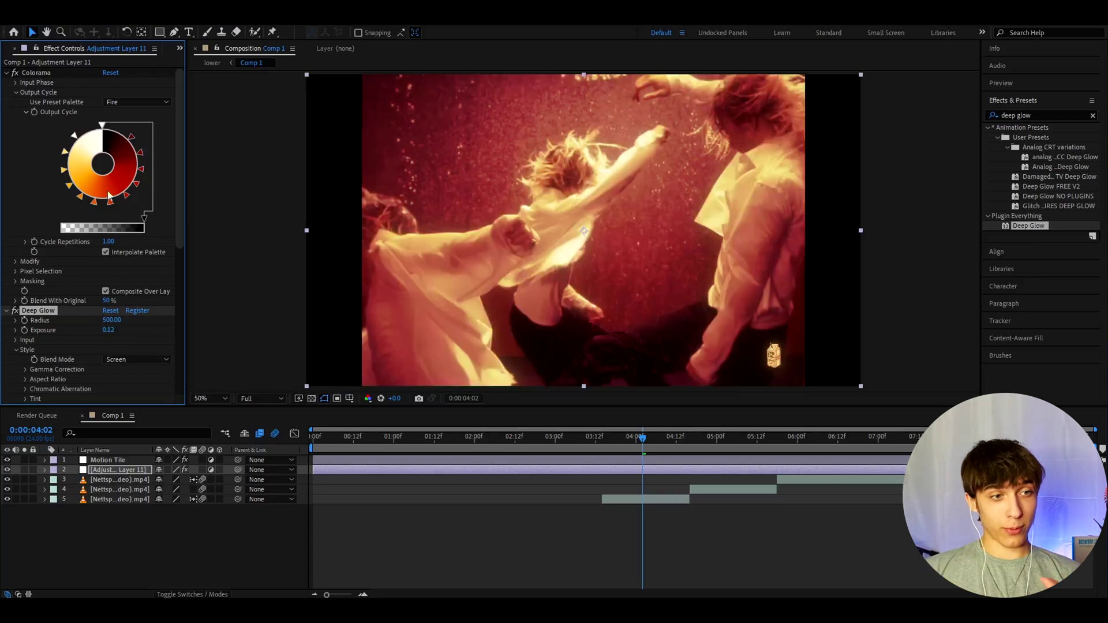
{"action": "left_click", "coordinate": [14, 311]}
{"action": "left_click", "coordinate": [14, 311]}
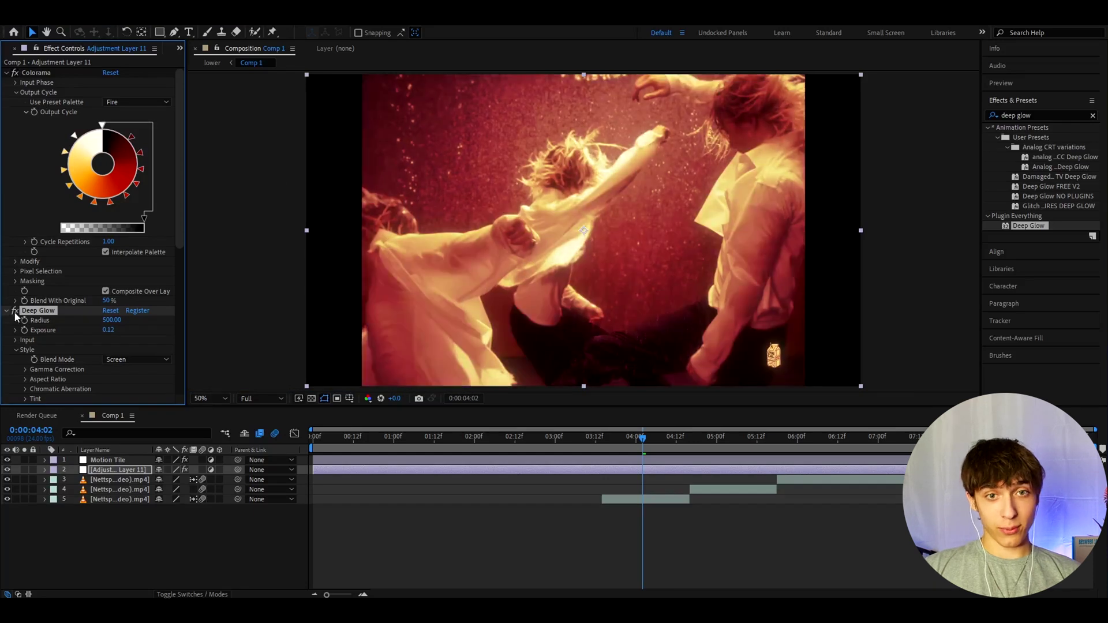
{"action": "left_click", "coordinate": [7, 469]}
{"action": "left_click", "coordinate": [7, 469]}
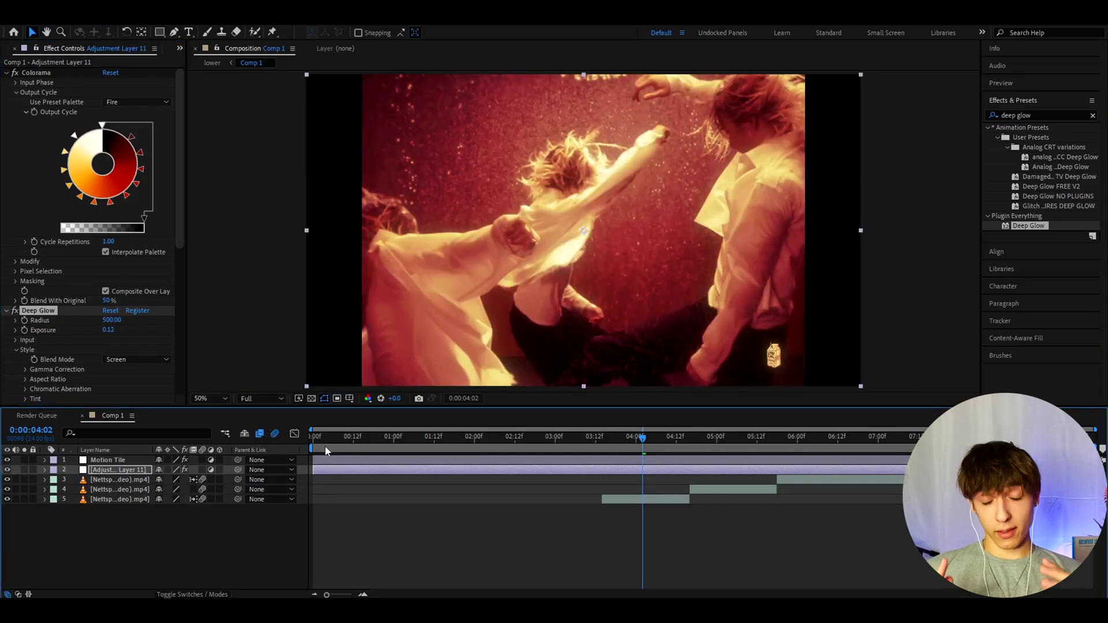
- Search 'dehancer' and apply Dehancer Pro v2.1 to the adjustment layer
{"action": "left_click", "coordinate": [1047, 118]}
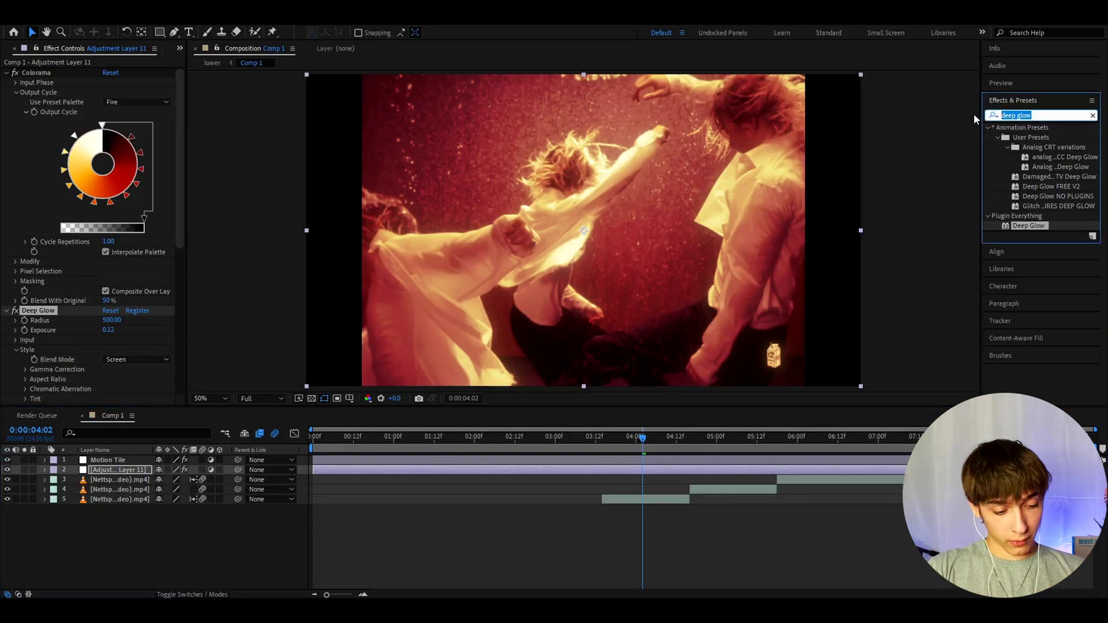
{"action": "type", "text": "dehancer"}
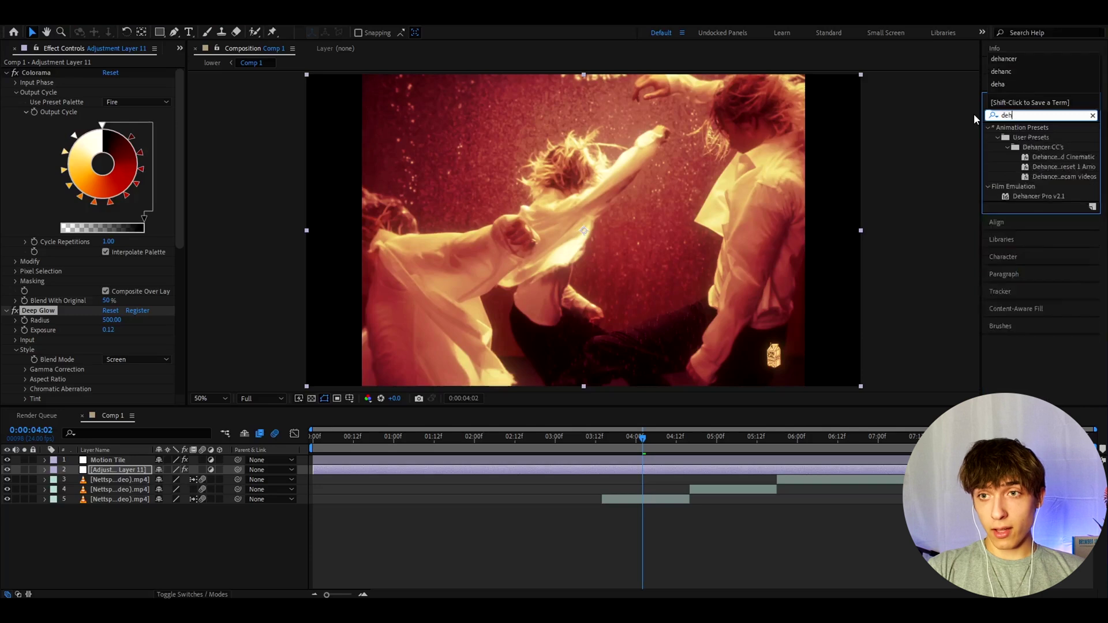
{"action": "left_click", "coordinate": [1015, 197]}
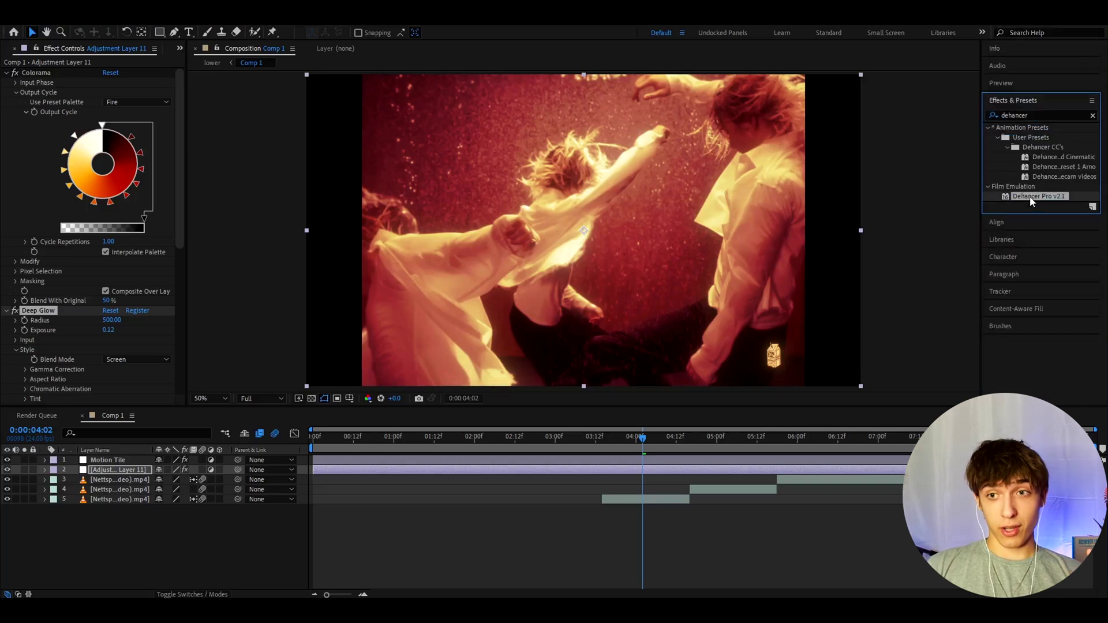
{"action": "left_click_drag", "start_coordinate": [1030, 197], "coordinate": [56, 314]}
{"action": "scroll", "coordinate": [79, 283], "scroll_direction": "up", "scroll_amount": 3}
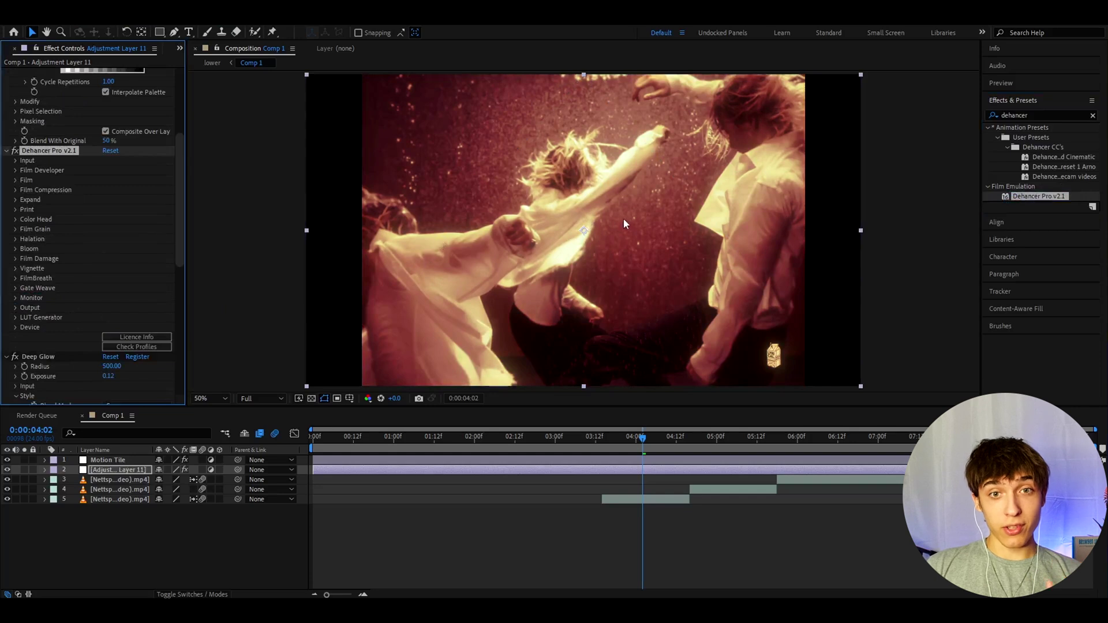
- Set Dehancer's Halation profile to 65 mm / 70 nn No Remjet with Impact 100
{"action": "left_click", "coordinate": [14, 239]}
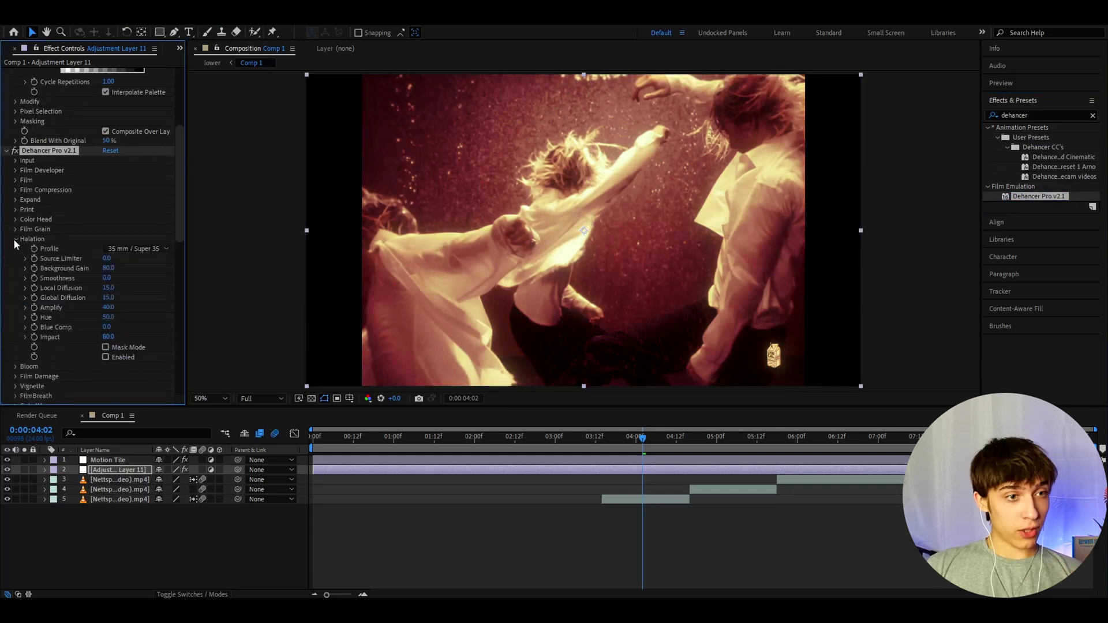
{"action": "scroll", "coordinate": [106, 360], "scroll_direction": "down", "scroll_amount": 2}
{"action": "scroll", "coordinate": [106, 360], "scroll_direction": "up", "scroll_amount": 2}
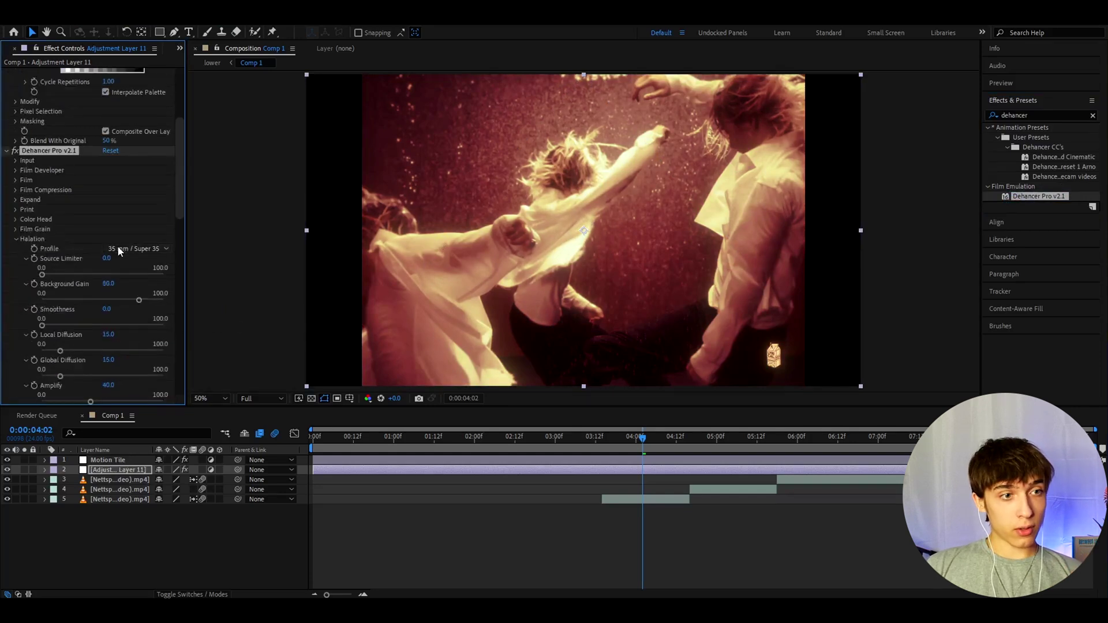
{"action": "left_click", "coordinate": [118, 248]}
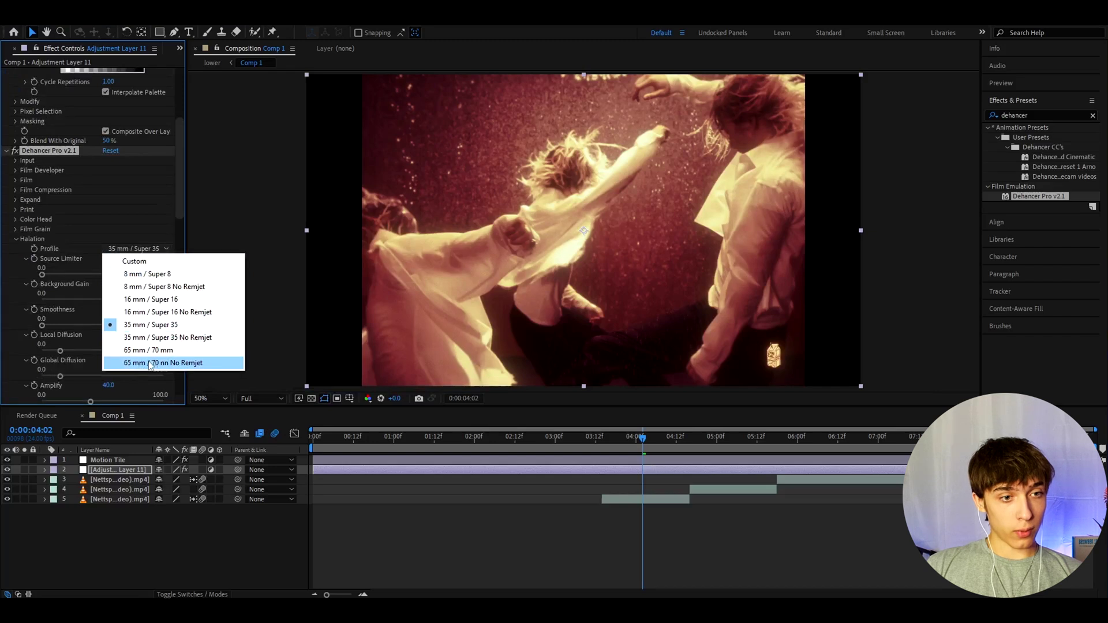
{"action": "left_click", "coordinate": [148, 363]}
{"action": "scroll", "coordinate": [108, 364], "scroll_direction": "down", "scroll_amount": 4}
{"action": "left_click", "coordinate": [107, 364]}
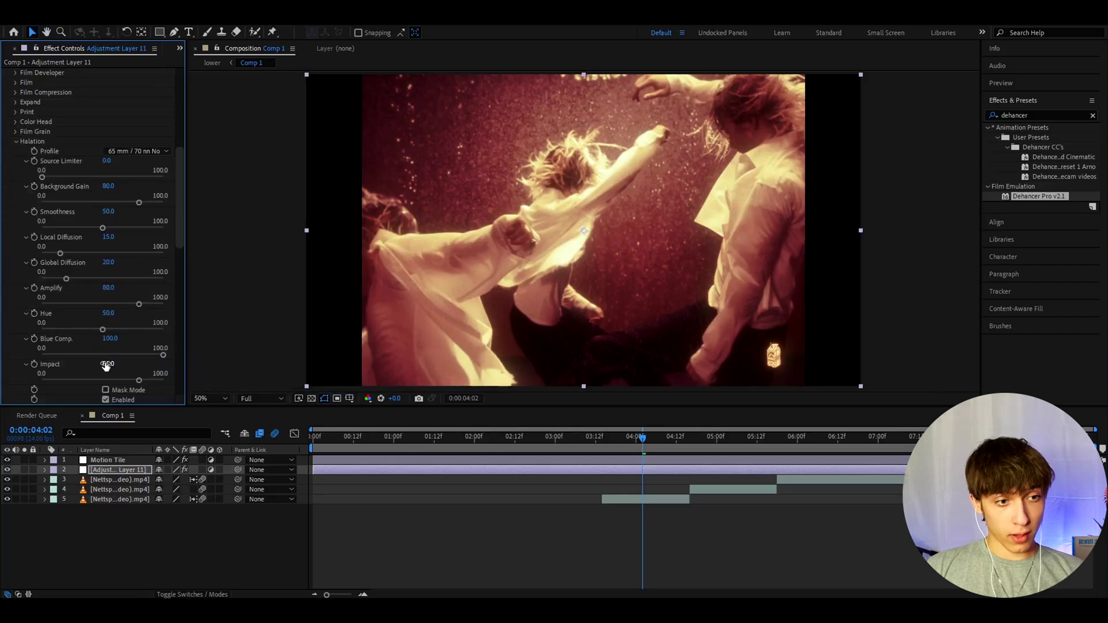
{"action": "type", "text": "100"}
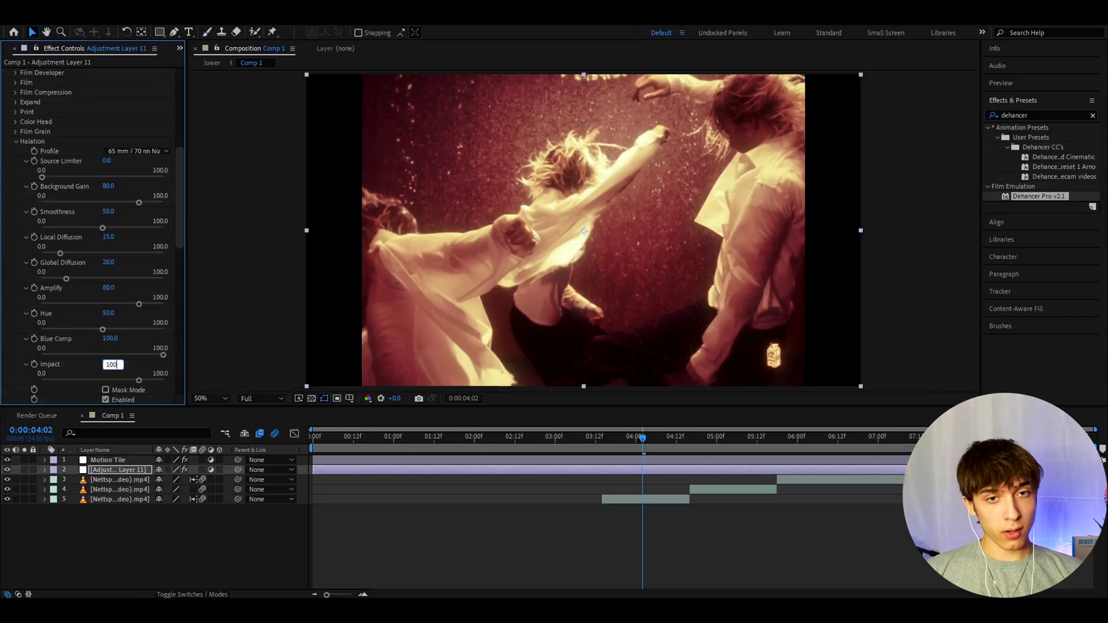
{"action": "key", "text": "Return"}
{"action": "left_click", "coordinate": [15, 142]}
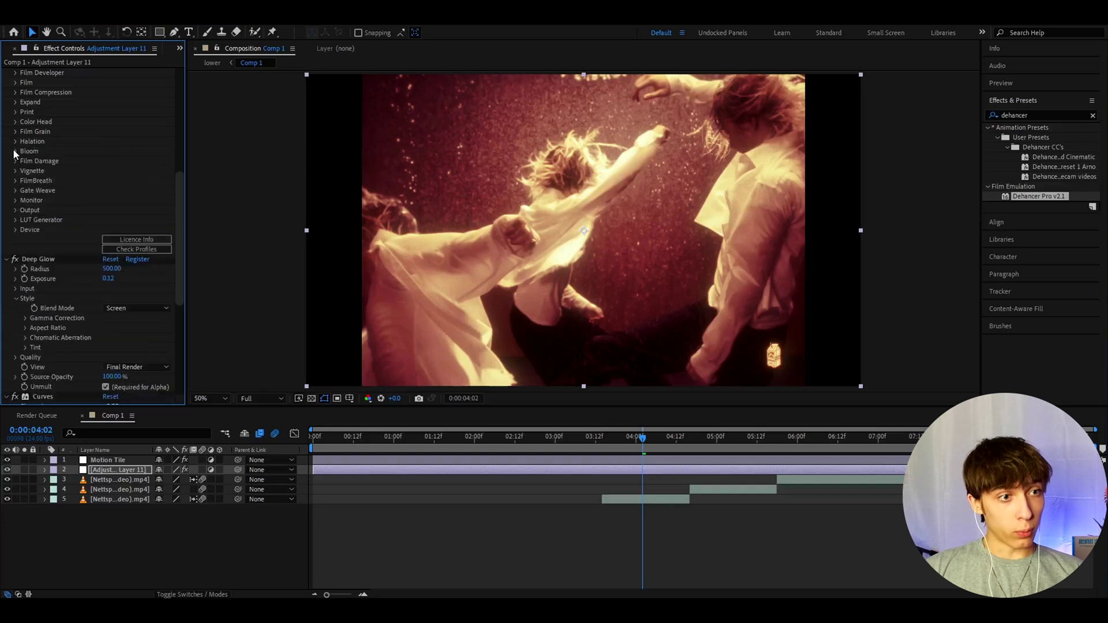
- Enable Dehancer's Bloom with the 65 mm / 70 mm profile
{"action": "left_click", "coordinate": [15, 151]}
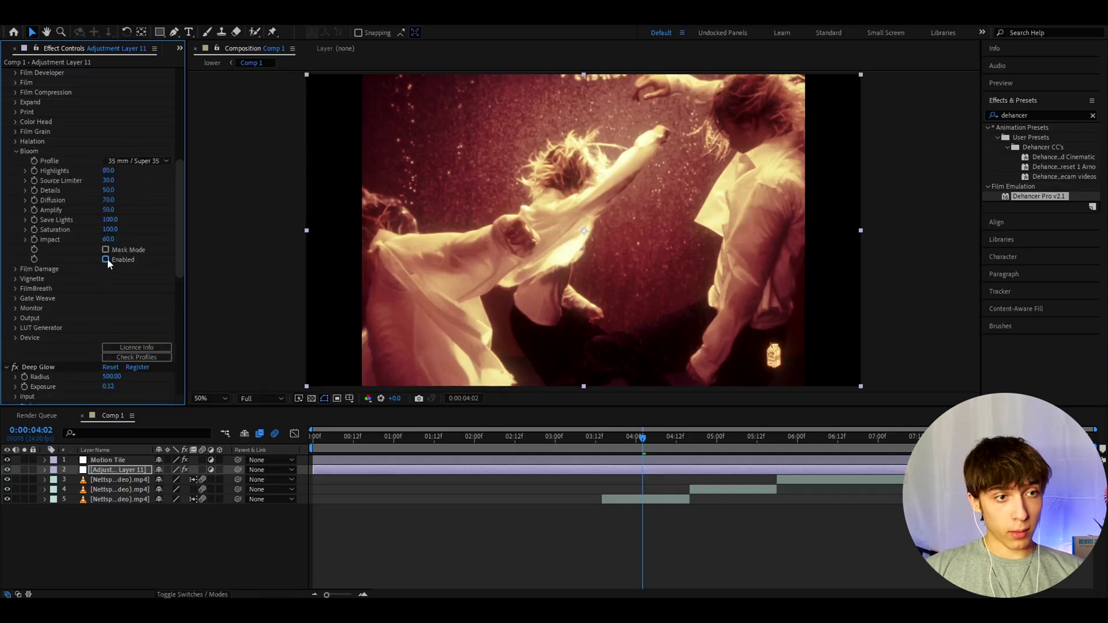
{"action": "left_click", "coordinate": [106, 260]}
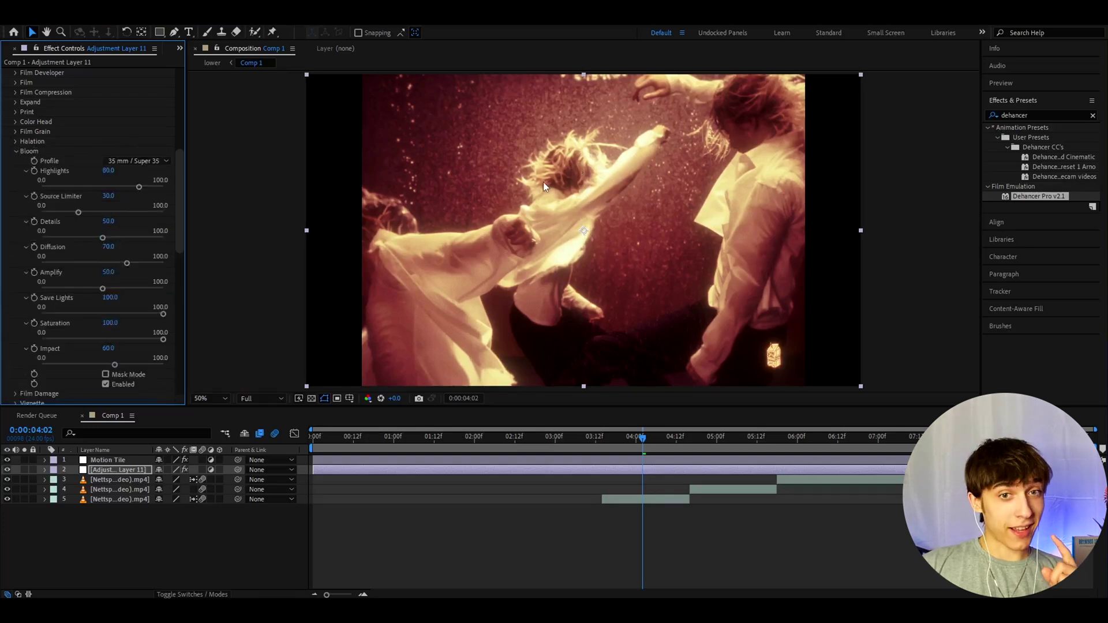
{"action": "left_click", "coordinate": [133, 161]}
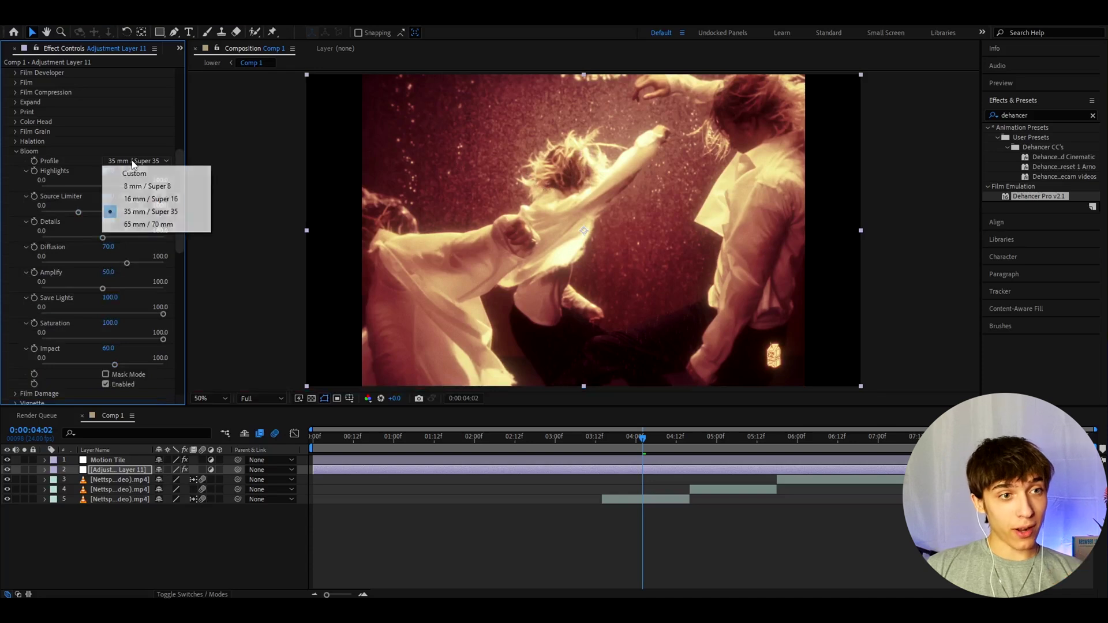
{"action": "left_click", "coordinate": [145, 227]}
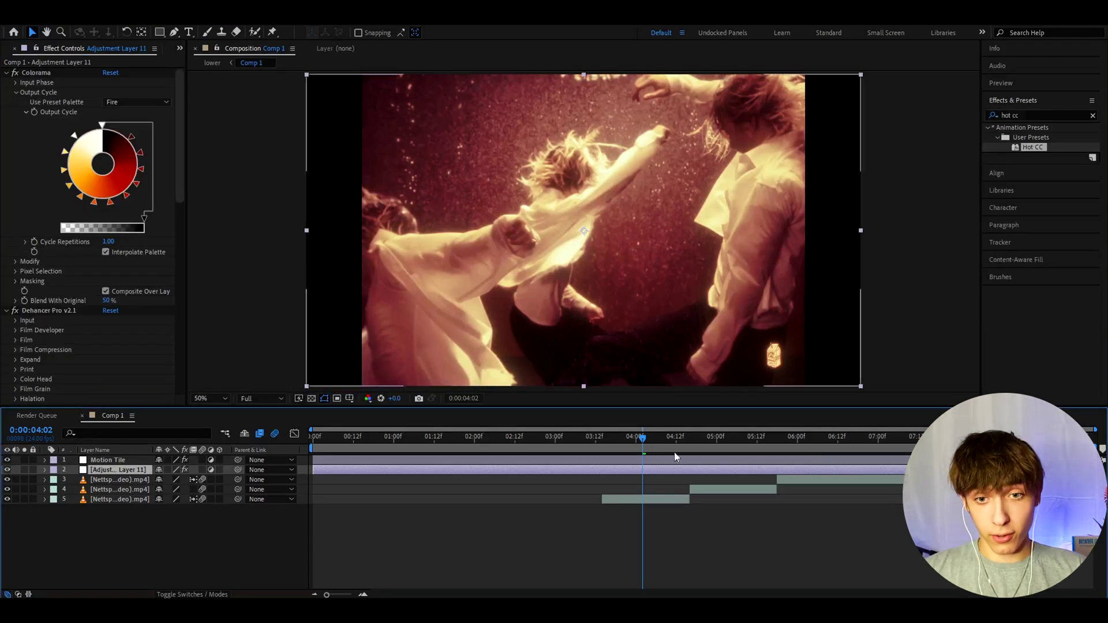
{"action": "left_click", "coordinate": [716, 438]}
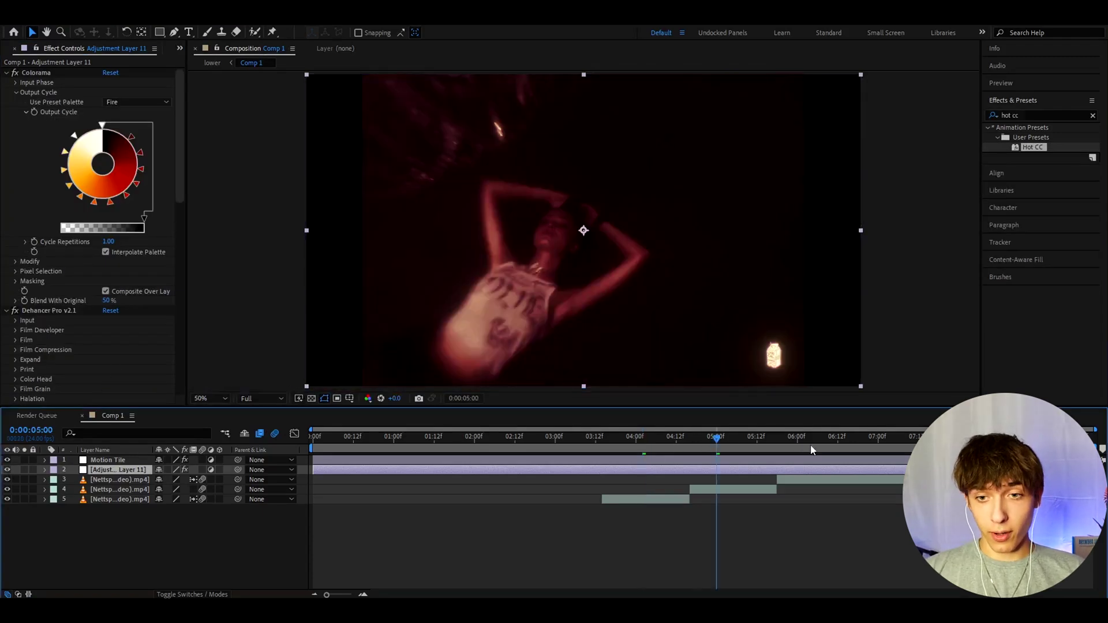
{"action": "left_click", "coordinate": [813, 445]}
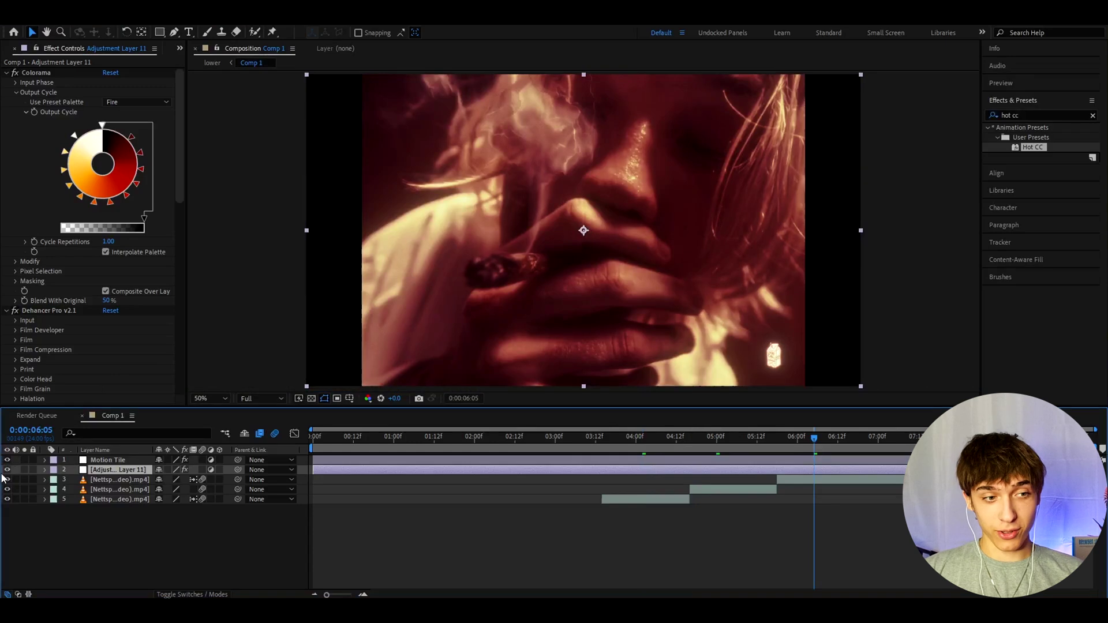
{"action": "left_click", "coordinate": [7, 470]}
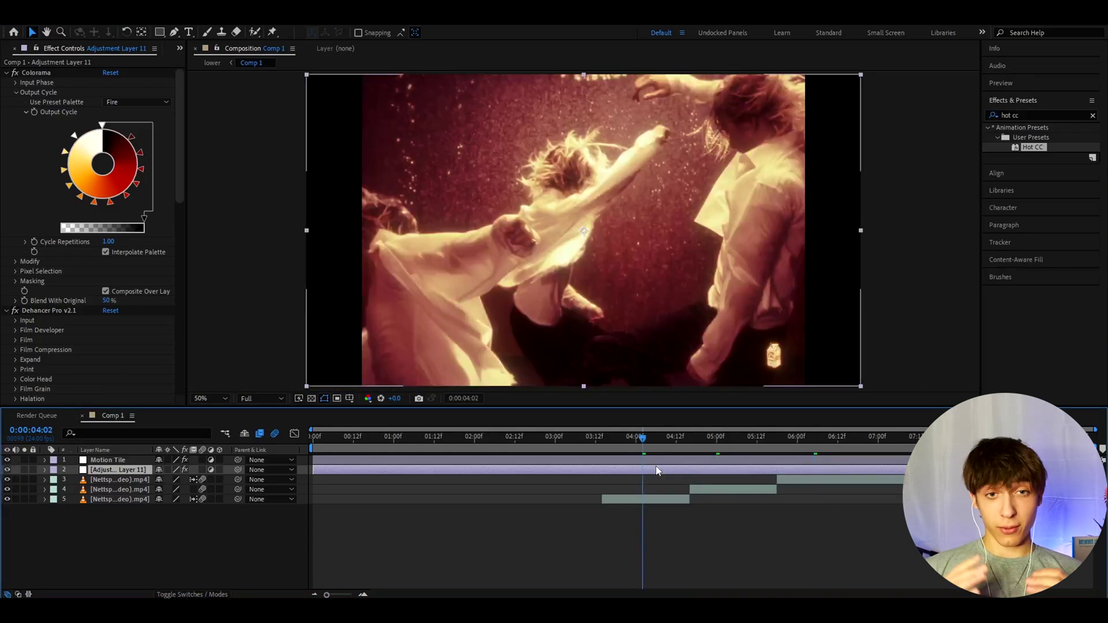
{"action": "left_click", "coordinate": [34, 72]}
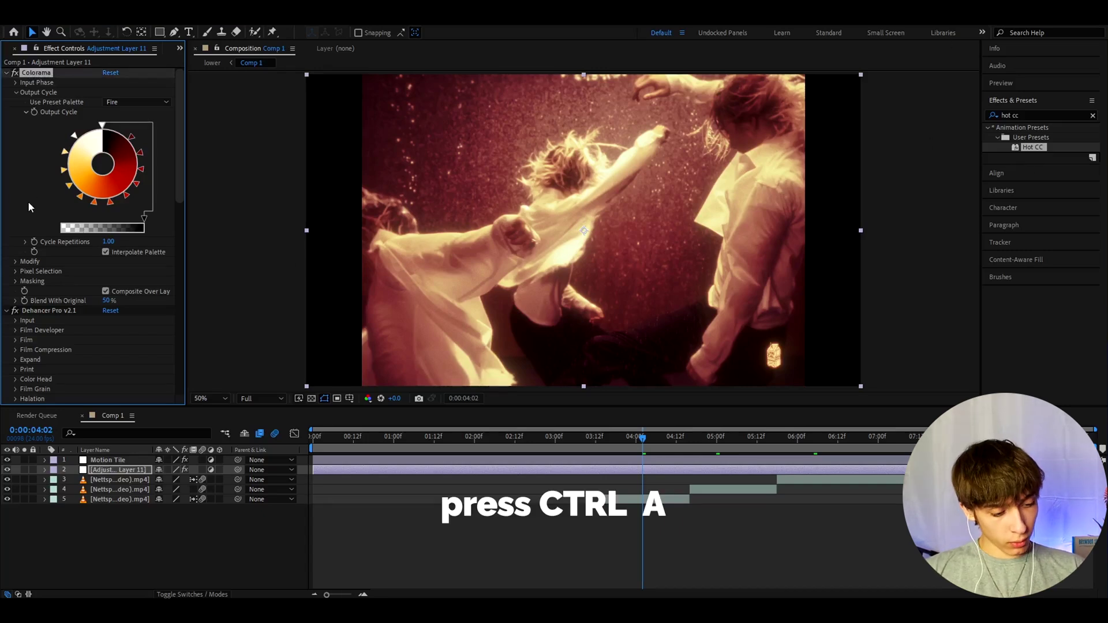
- Select all effects on the adjustment layer and save them as the 'Hot CC' animation preset
{"action": "key", "text": "ctrl+a"}
{"action": "left_click", "coordinate": [162, 23]}
{"action": "left_click", "coordinate": [169, 33]}
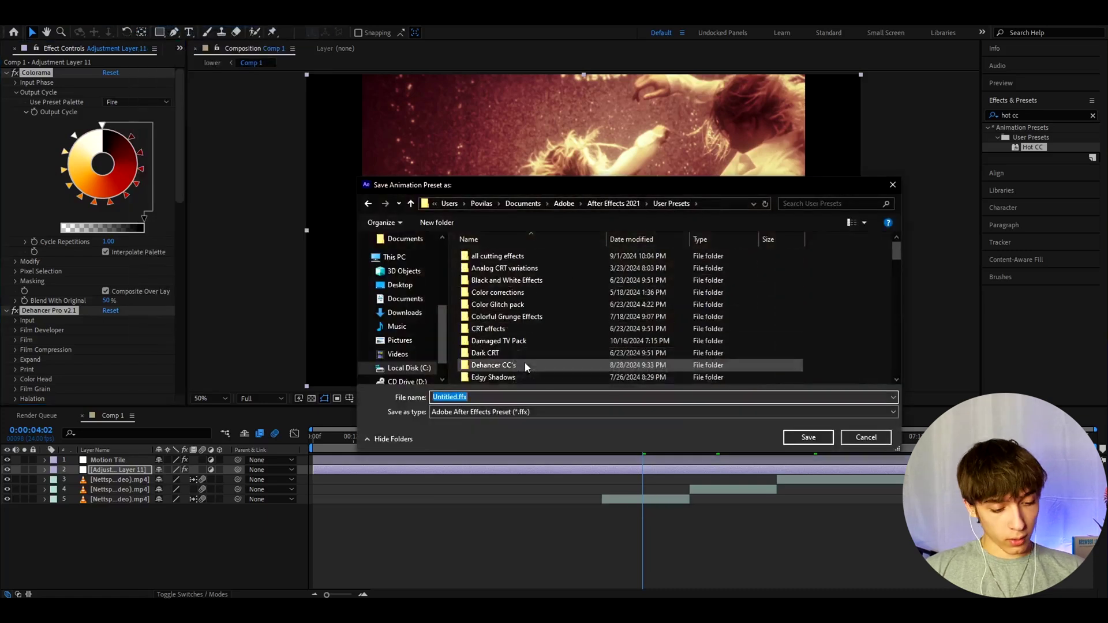
{"action": "type", "text": "Hot Colo"}
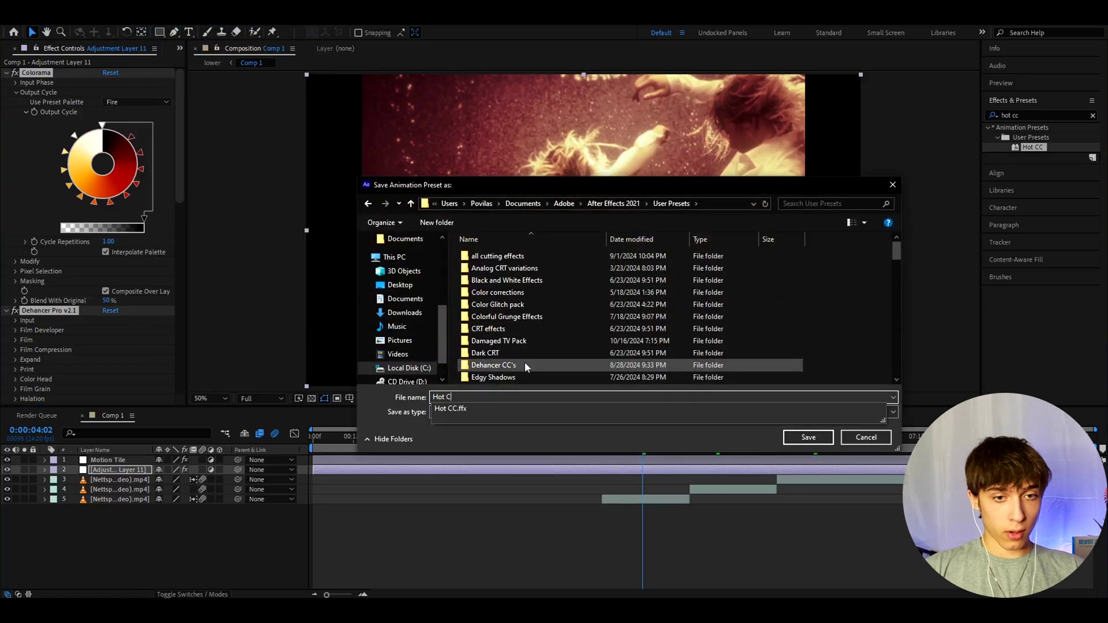
{"action": "key", "text": "BackSpace"}
{"action": "key", "text": "BackSpace"}
{"action": "key", "text": "BackSpace"}
{"action": "type", "text": "C"}
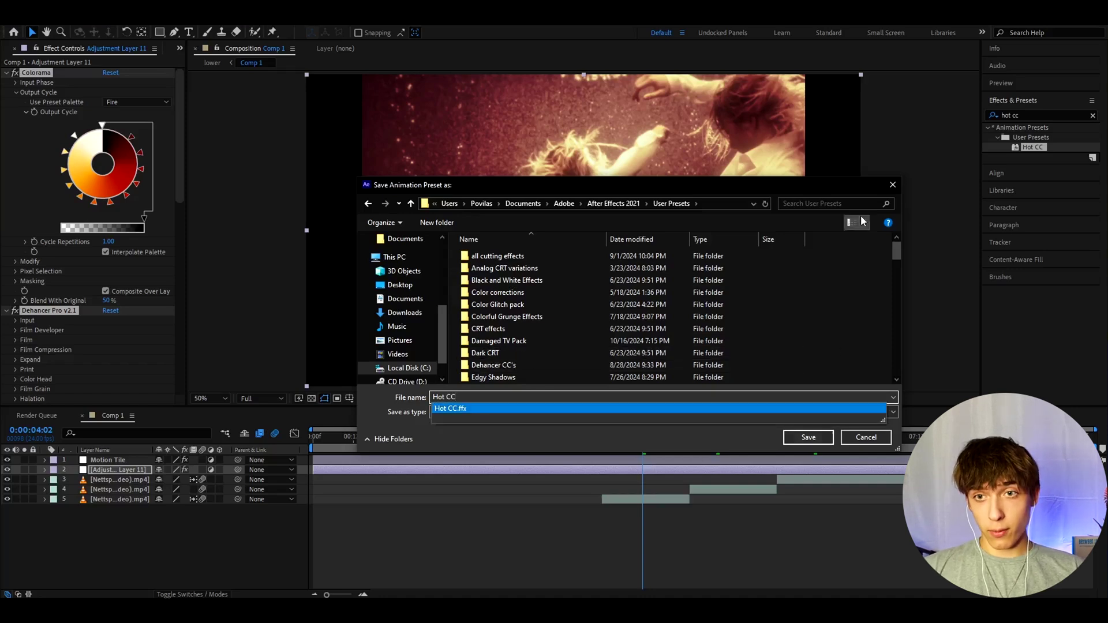
{"action": "left_click", "coordinate": [893, 185]}
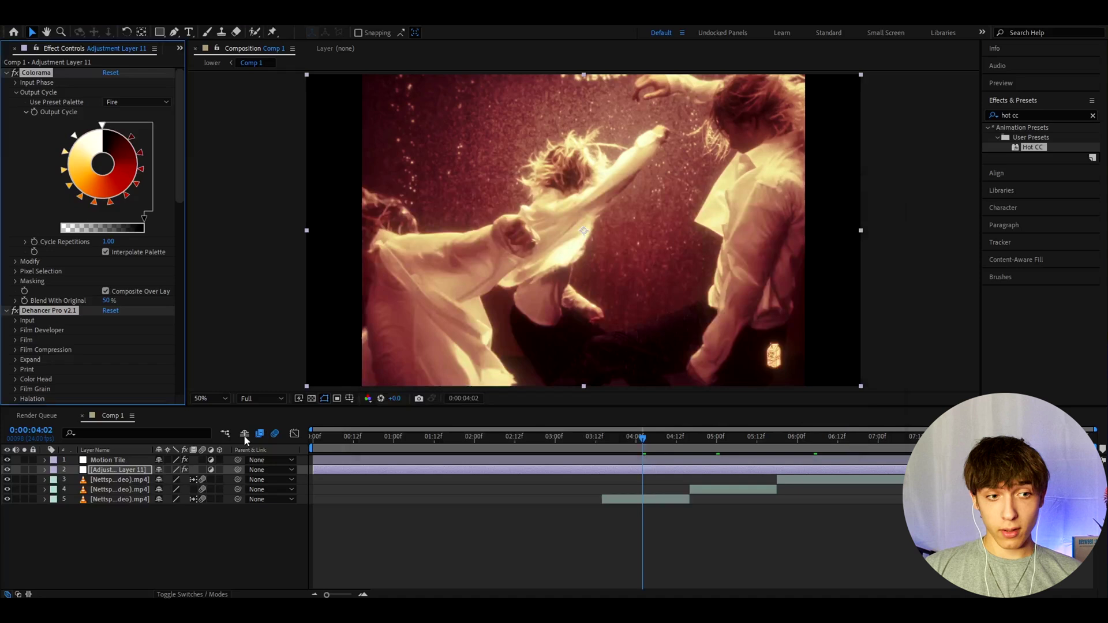
- Hide the original grade and apply the Hot CC preset to a new adjustment layer
{"action": "left_click", "coordinate": [8, 469]}
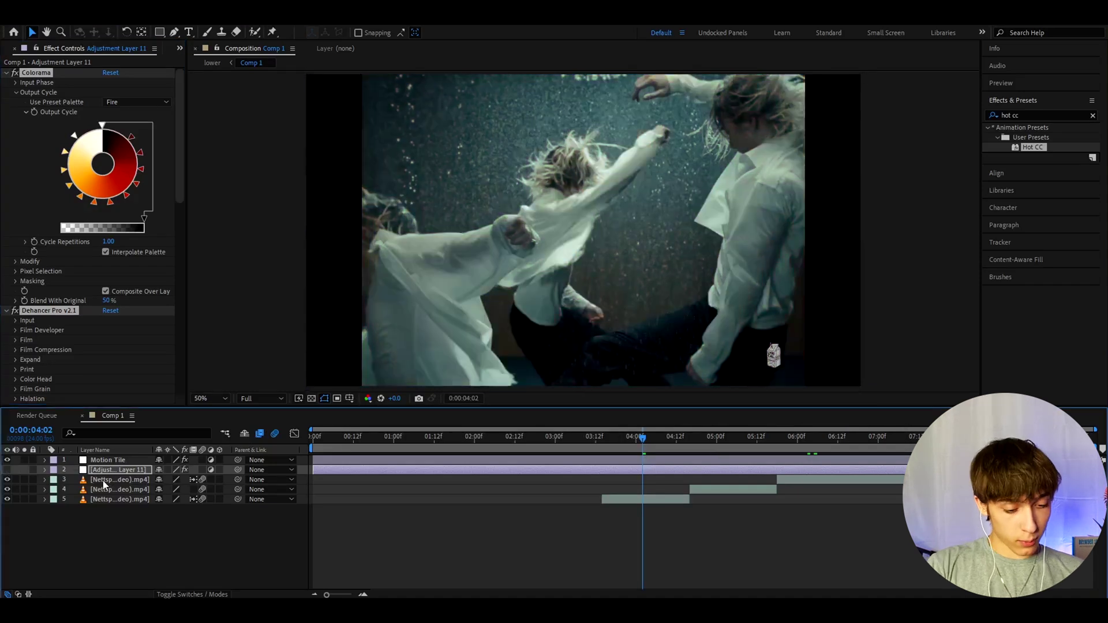
{"action": "key", "text": "ctrl+alt+y"}
{"action": "left_click_drag", "start_coordinate": [1025, 151], "coordinate": [642, 468]}
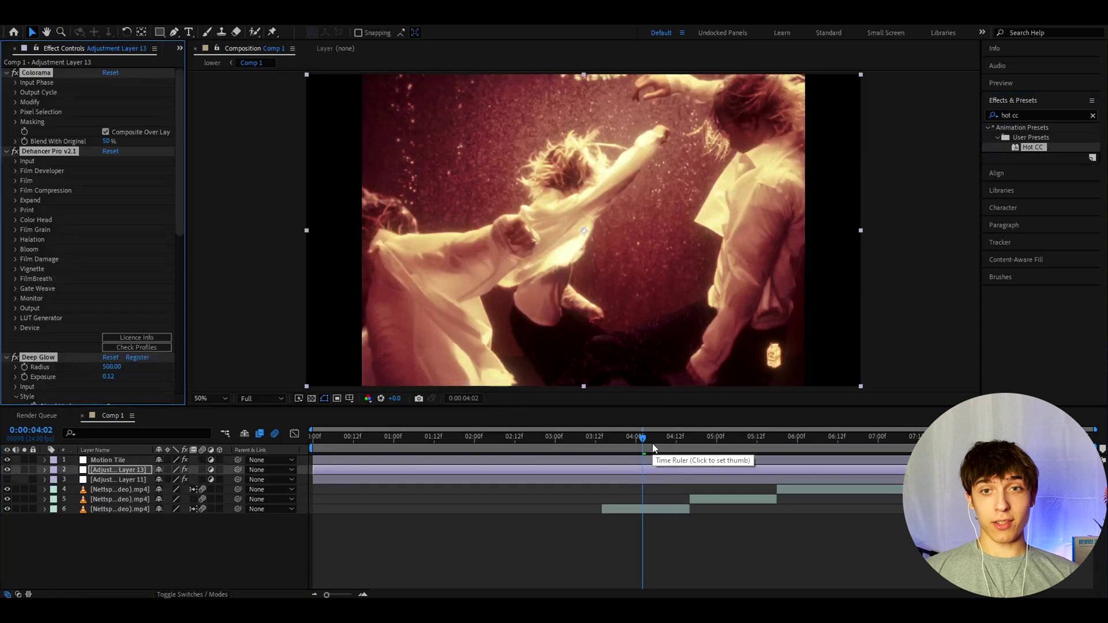
- Return to 0:00:04:01, hide Adjustment Layer 13 and turn Adjustment Layer 11 back on
{"action": "left_click", "coordinate": [638, 449]}
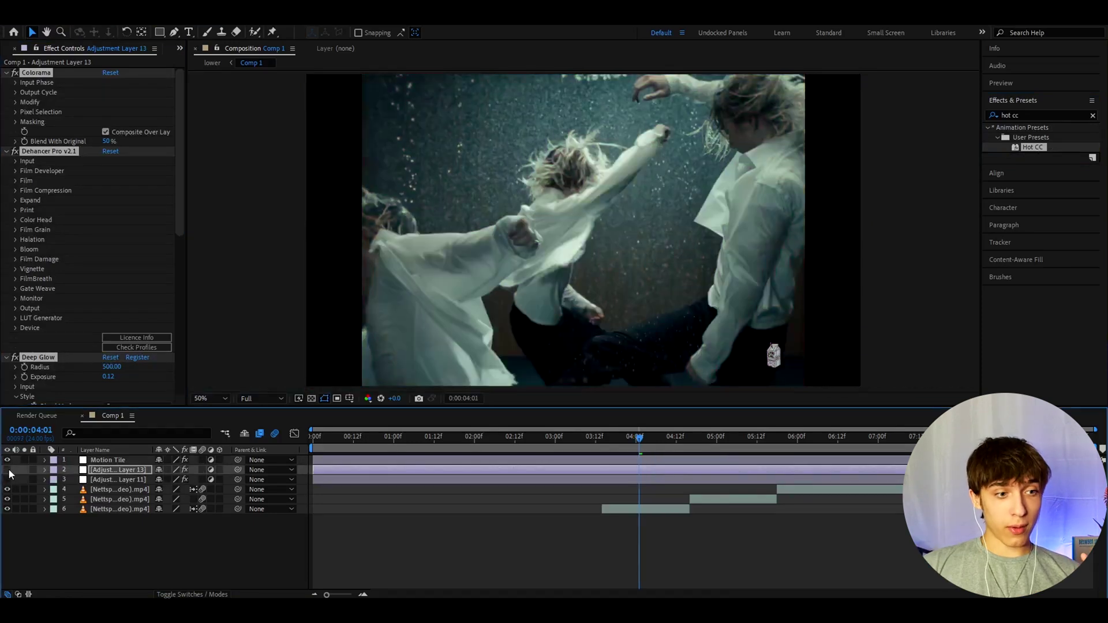
{"action": "left_click", "coordinate": [7, 469]}
{"action": "left_click", "coordinate": [115, 479]}
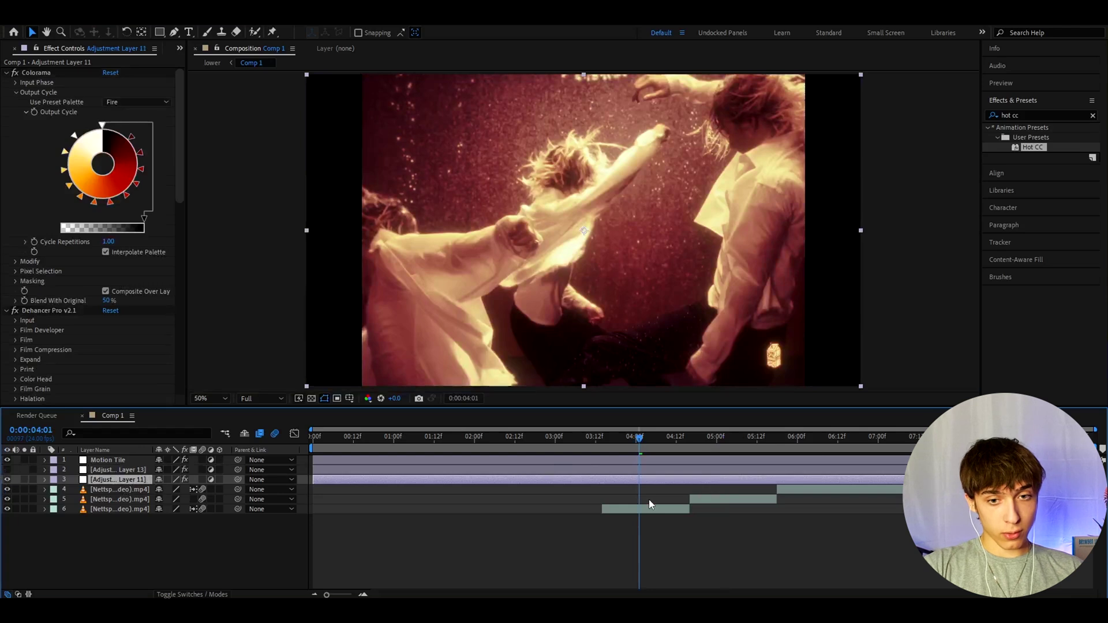
{"action": "key", "text": "ctrl+alt+y"}
{"action": "left_click", "coordinate": [118, 489]}
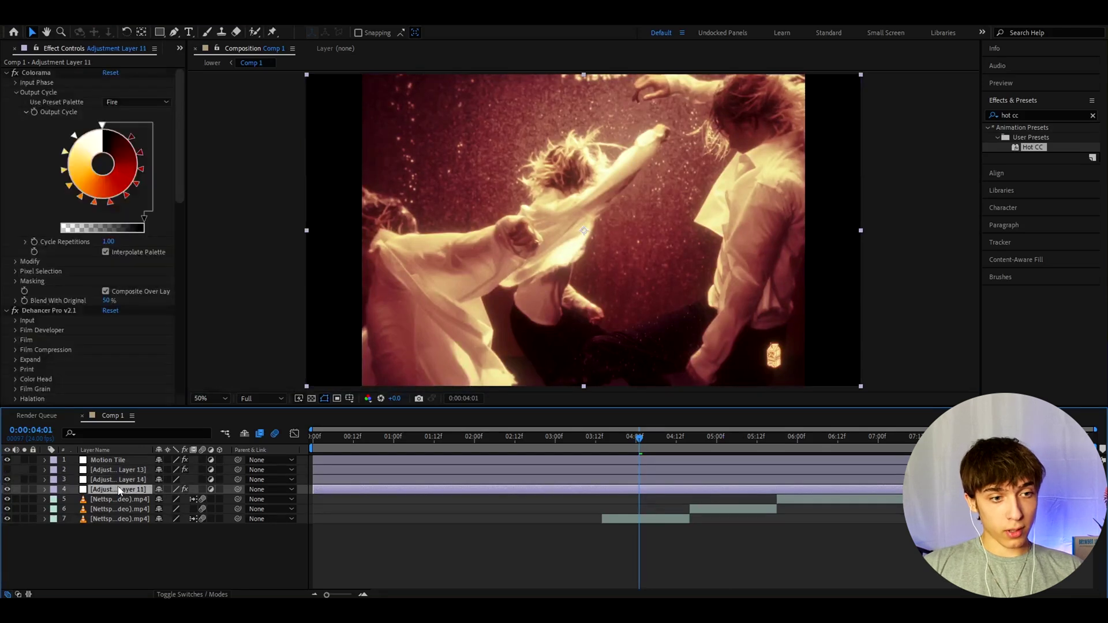
{"action": "key", "text": "ctrl+Up"}
{"action": "key", "text": "ctrl+space"}
{"action": "type", "text": "deh"}
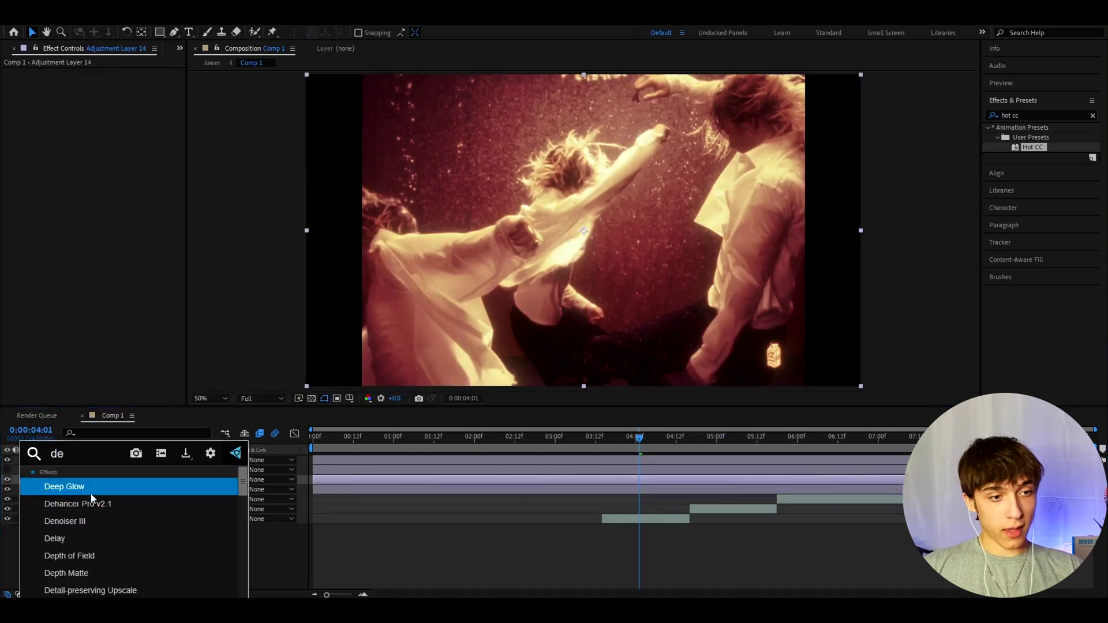
{"action": "left_click", "coordinate": [75, 488]}
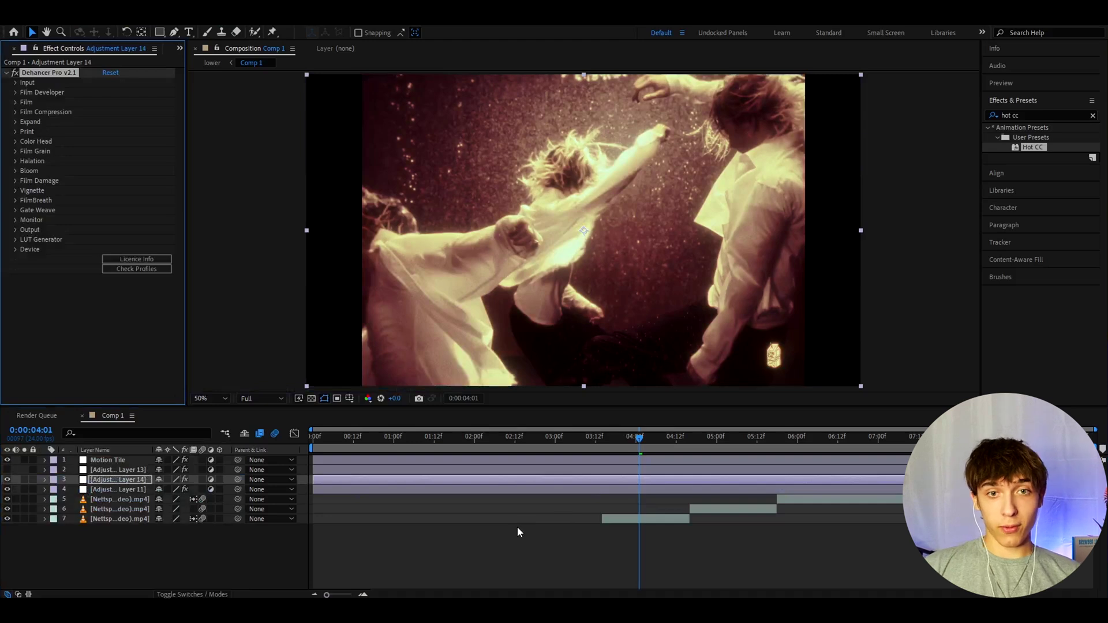
{"action": "left_click", "coordinate": [737, 437]}
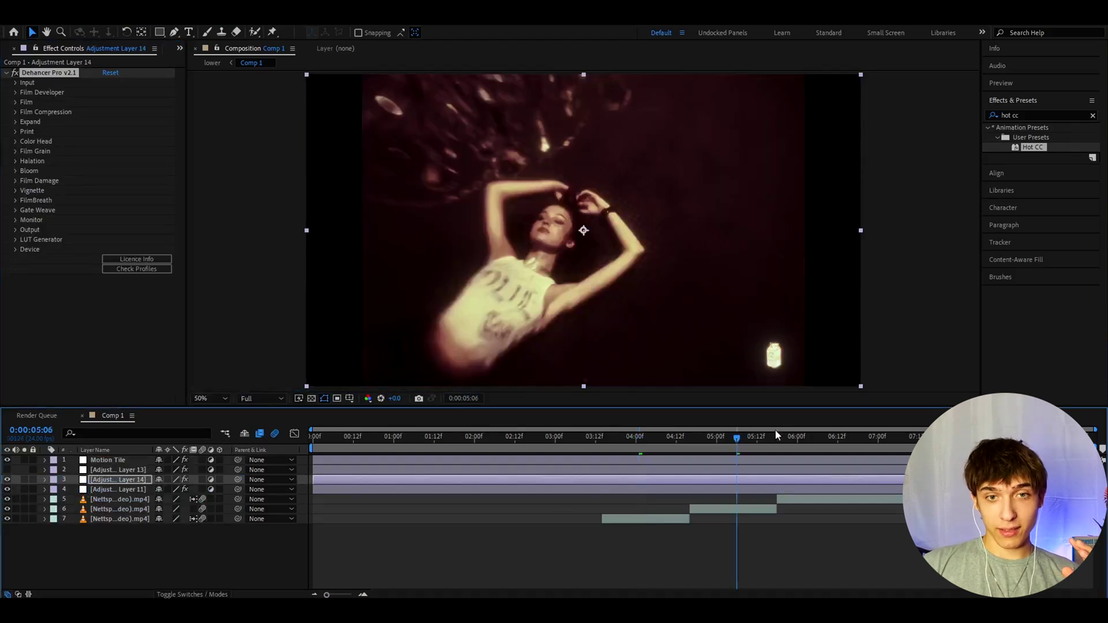
{"action": "left_click", "coordinate": [642, 437]}
{"action": "left_click", "coordinate": [103, 481]}
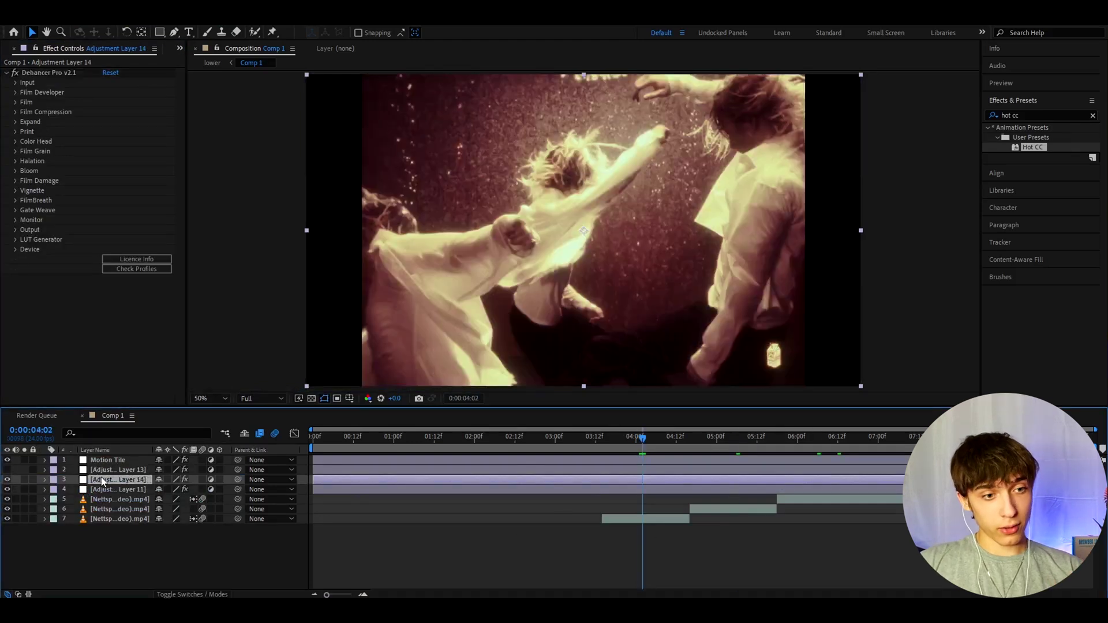
{"action": "key", "text": "Delete"}
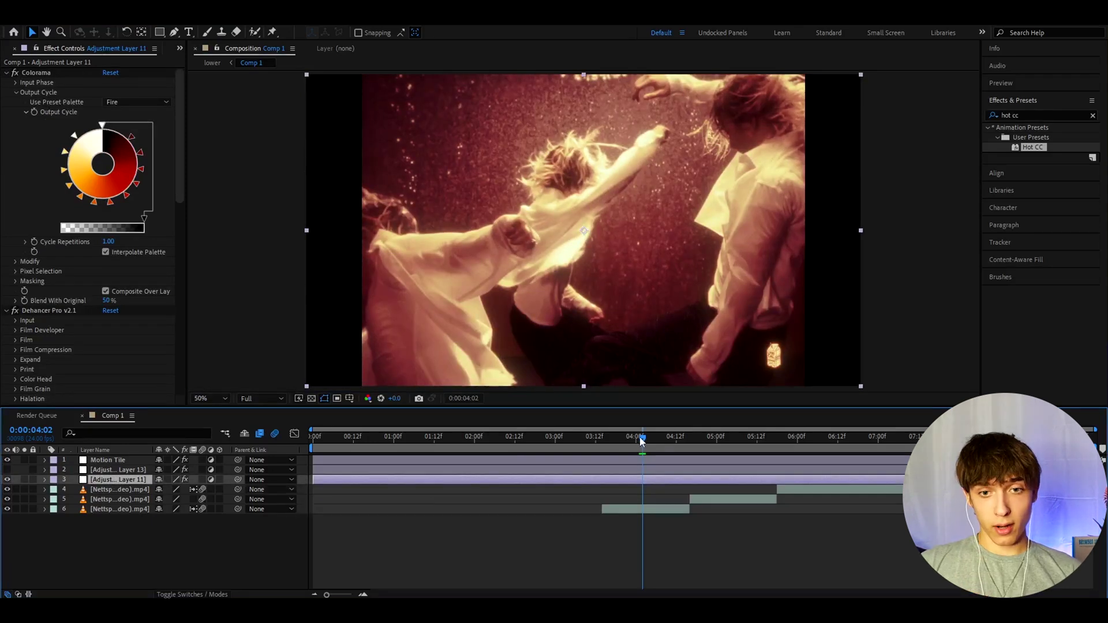
{"action": "left_click_drag", "start_coordinate": [641, 442], "coordinate": [638, 442]}
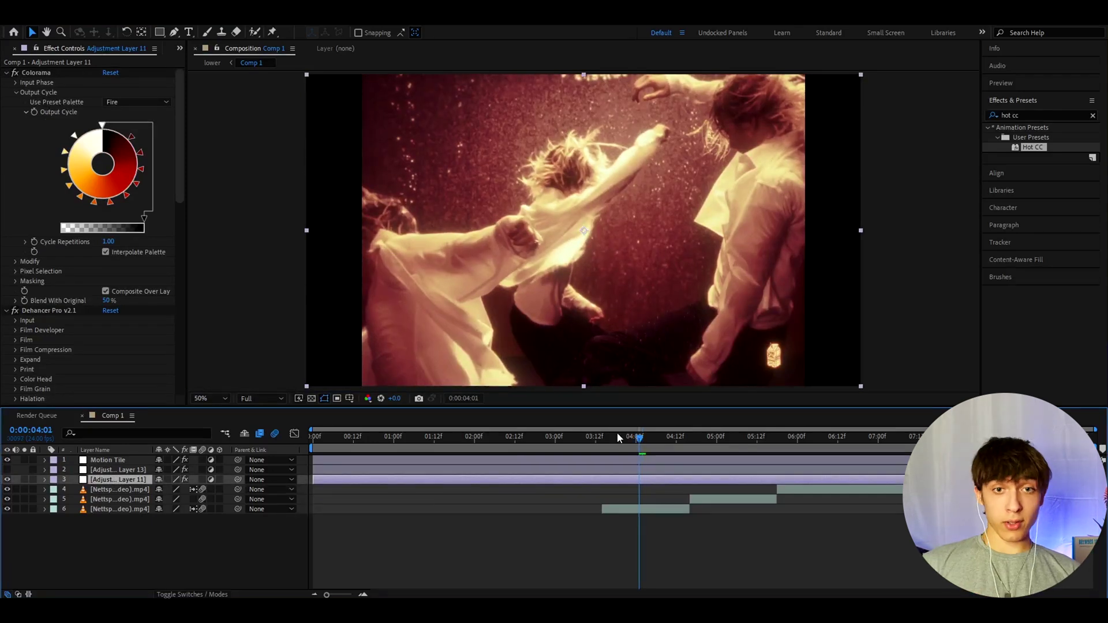
- Select the Nettspend video layer in the timeline
{"action": "left_click", "coordinate": [775, 488]}
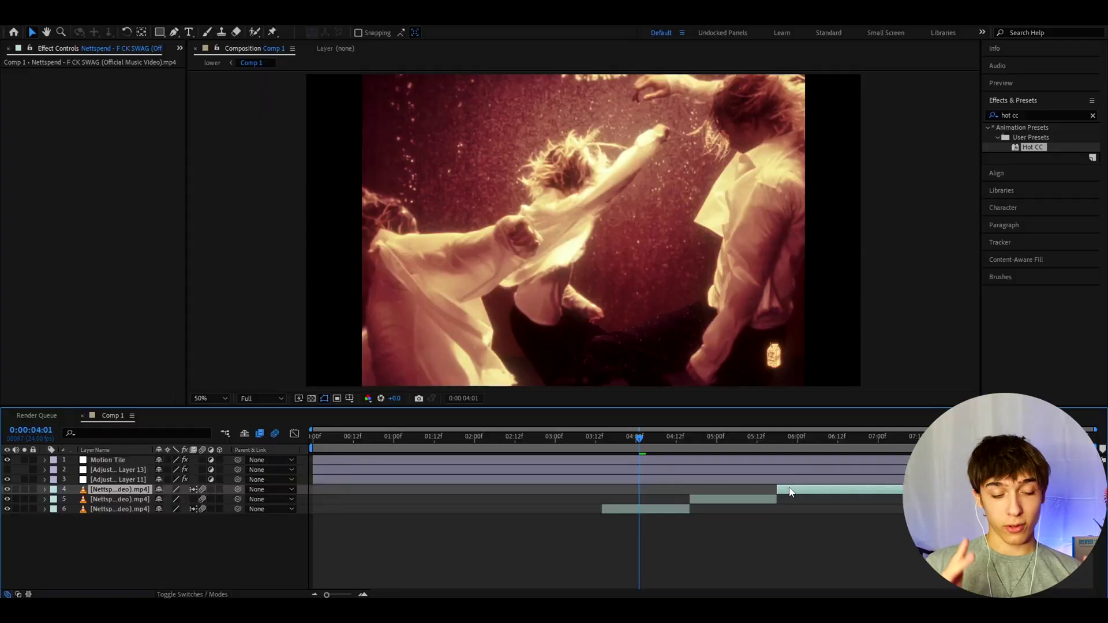
- Add a new adjustment layer and rename Adjustment Layer 11 to 'hot'
{"action": "key", "text": "ctrl+alt+y"}
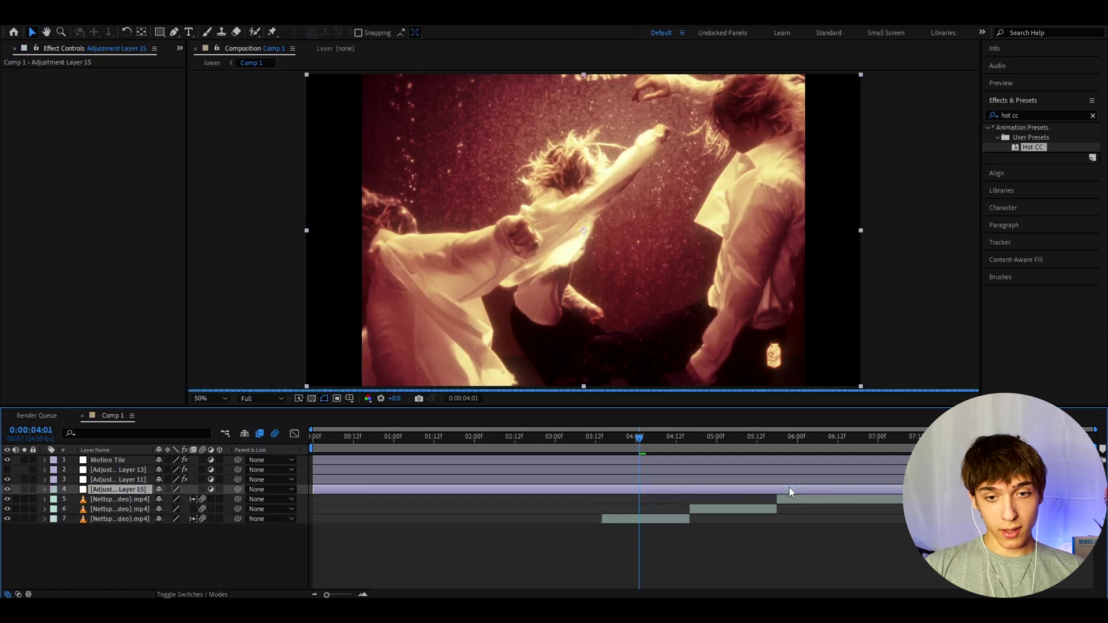
{"action": "left_click", "coordinate": [115, 479]}
{"action": "right_click", "coordinate": [104, 479]}
{"action": "left_click", "coordinate": [135, 457]}
{"action": "type", "text": "hot"}
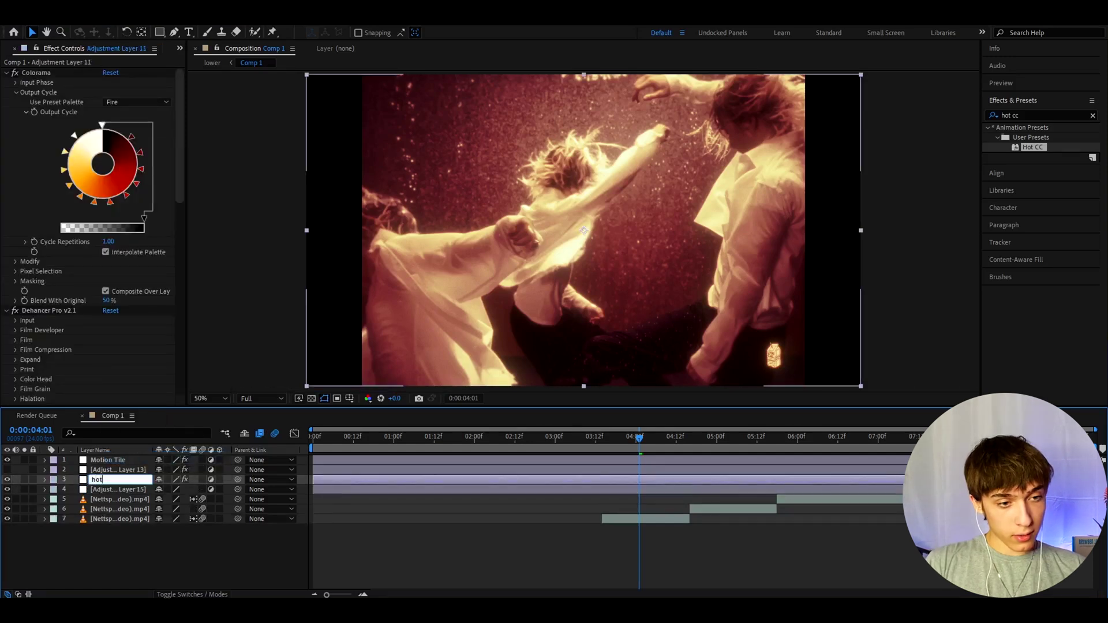
{"action": "key", "text": "Return"}
- Search the opium presets and apply Opium 11 V2 to Adjustment Layer 15
{"action": "right_click", "coordinate": [104, 490]}
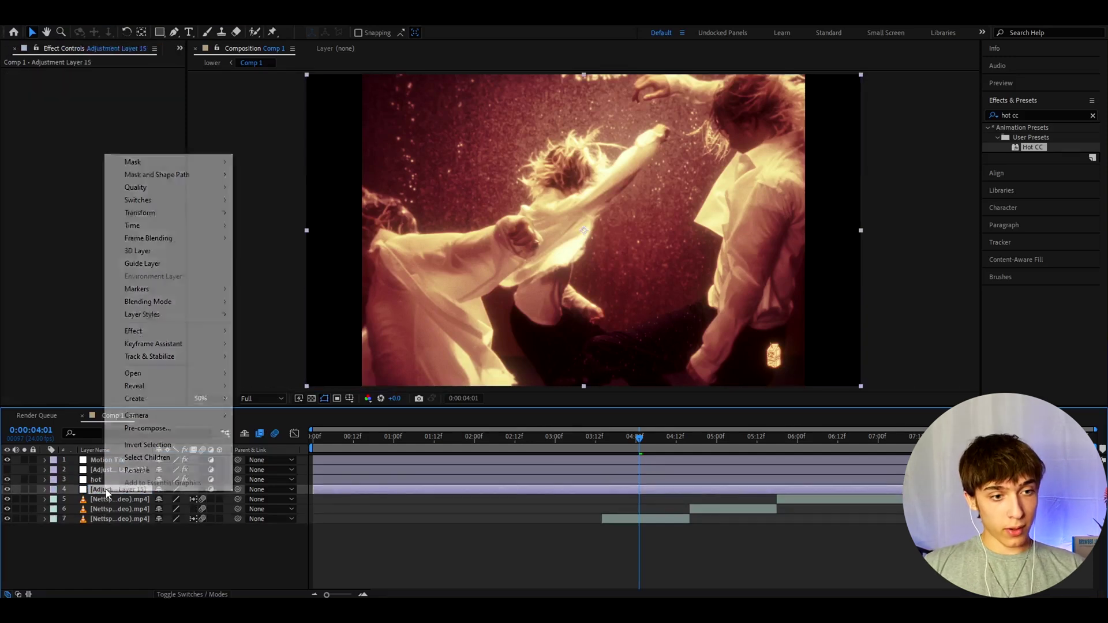
{"action": "key", "text": "Escape"}
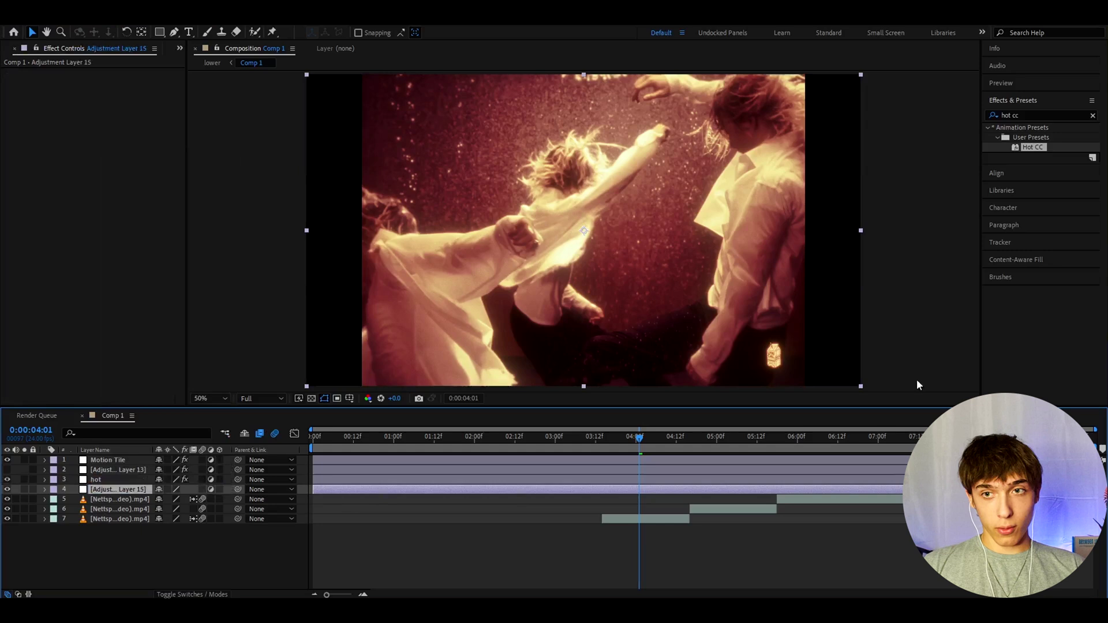
{"action": "left_click", "coordinate": [1027, 115]}
{"action": "type", "text": "cpium"}
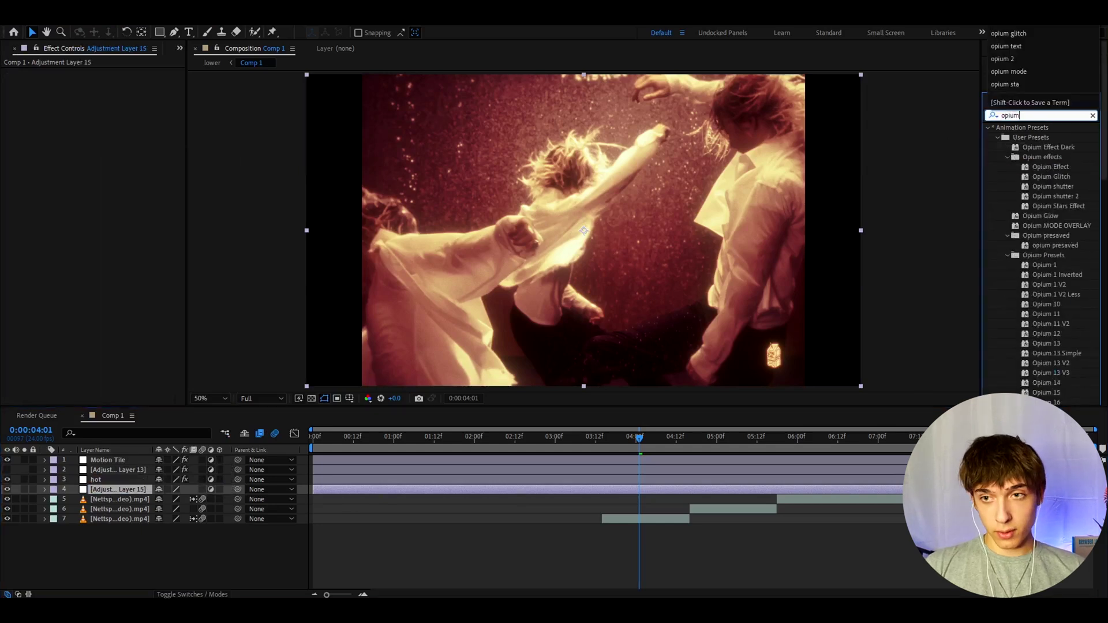
{"action": "scroll", "coordinate": [1050, 223], "scroll_direction": "down", "scroll_amount": 1}
{"action": "scroll", "coordinate": [1036, 205], "scroll_direction": "down", "scroll_amount": 3}
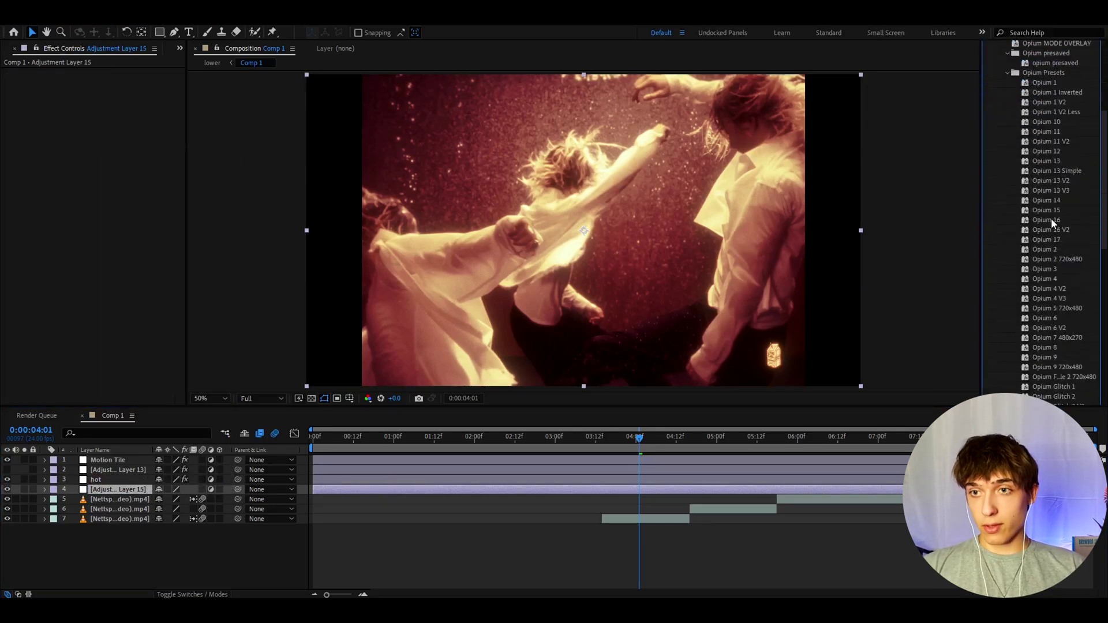
{"action": "left_click_drag", "start_coordinate": [1048, 143], "coordinate": [639, 491]}
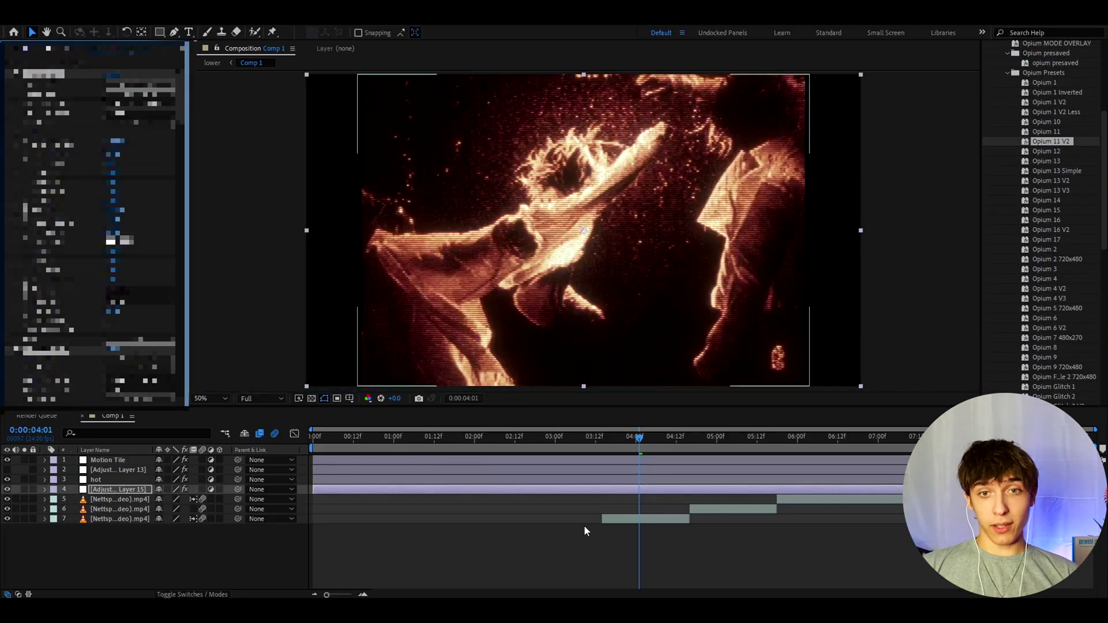
- Compare frames 0:00:06:10 and 0:00:04:01 with the hot grade off, then re-enable both layers
{"action": "left_click", "coordinate": [830, 437]}
{"action": "left_click", "coordinate": [7, 480]}
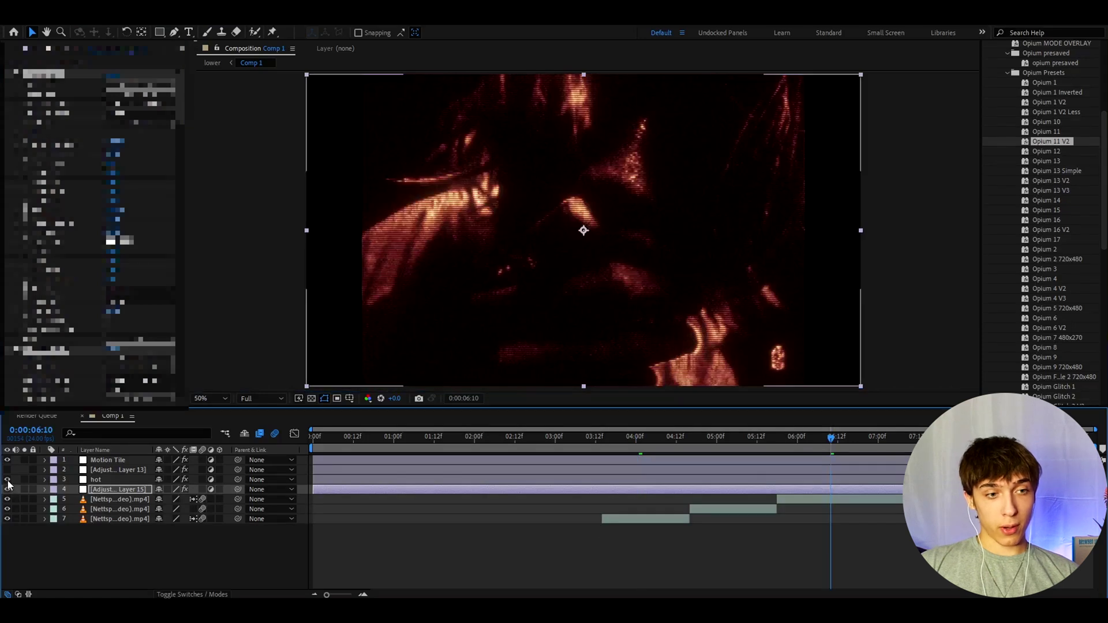
{"action": "left_click", "coordinate": [639, 437]}
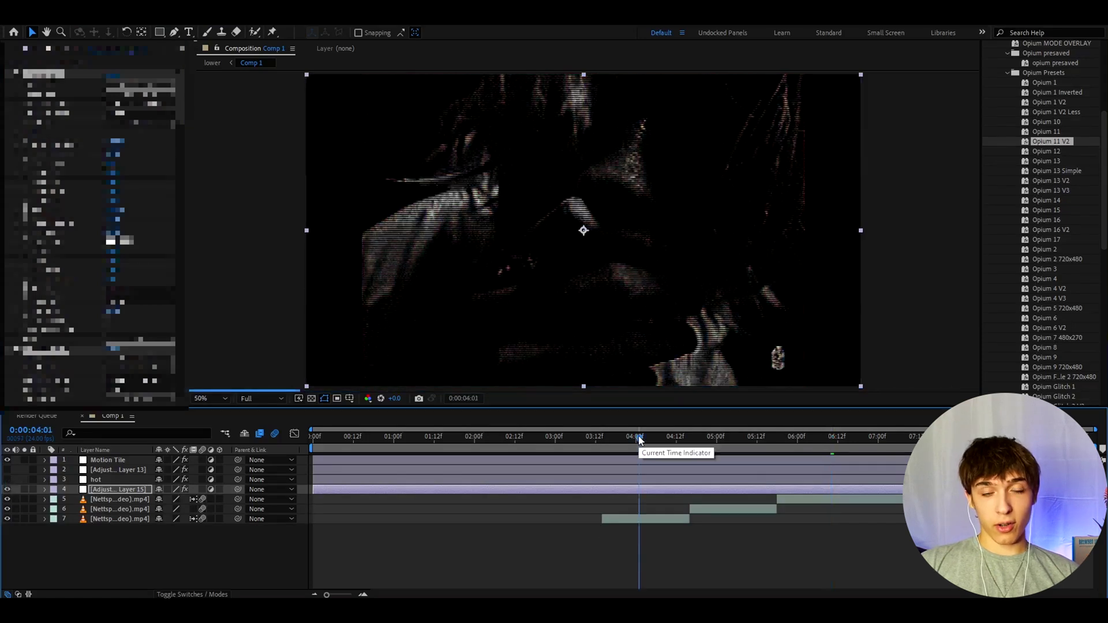
{"action": "left_click", "coordinate": [7, 480]}
{"action": "left_click", "coordinate": [7, 490]}
{"action": "scroll", "coordinate": [1049, 296], "scroll_direction": "up", "scroll_amount": 2}
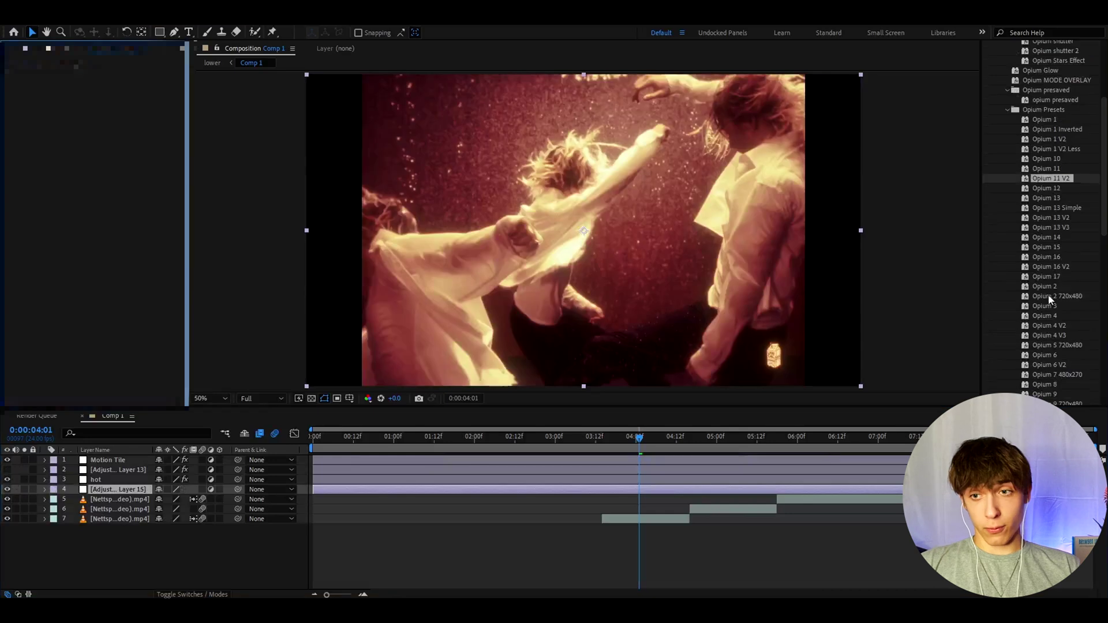
- Apply Opium 3 to Adjustment Layer 15, check frames 0:00:05:01 and 0:00:06:12, then hide and select hot
{"action": "left_click", "coordinate": [1045, 306]}
{"action": "left_click_drag", "start_coordinate": [1044, 306], "coordinate": [632, 490]}
{"action": "left_click", "coordinate": [720, 439]}
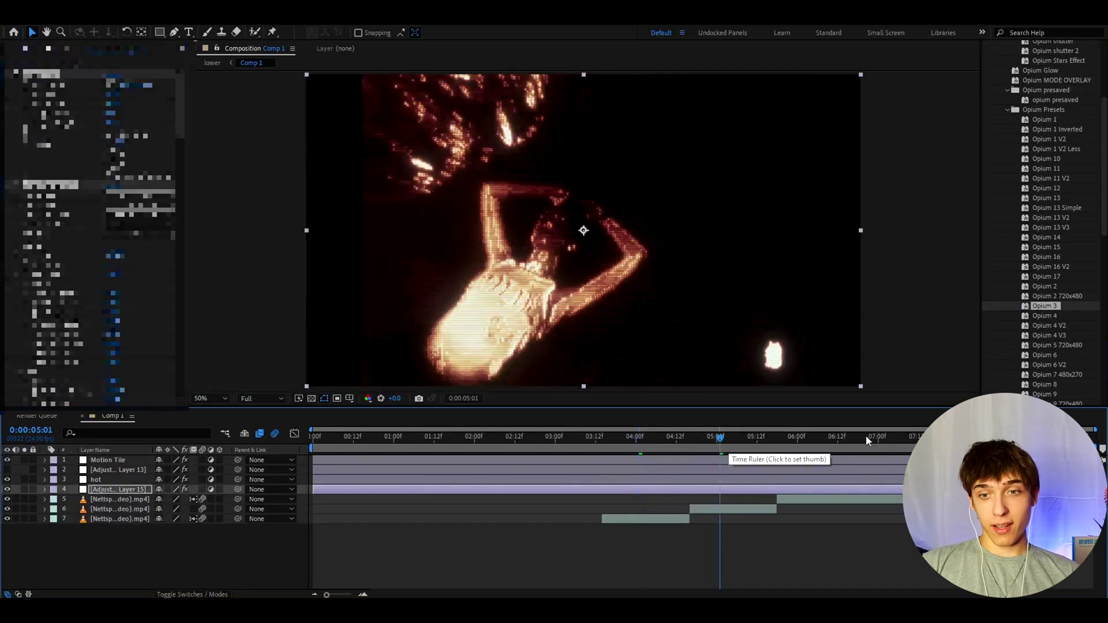
{"action": "left_click", "coordinate": [838, 437]}
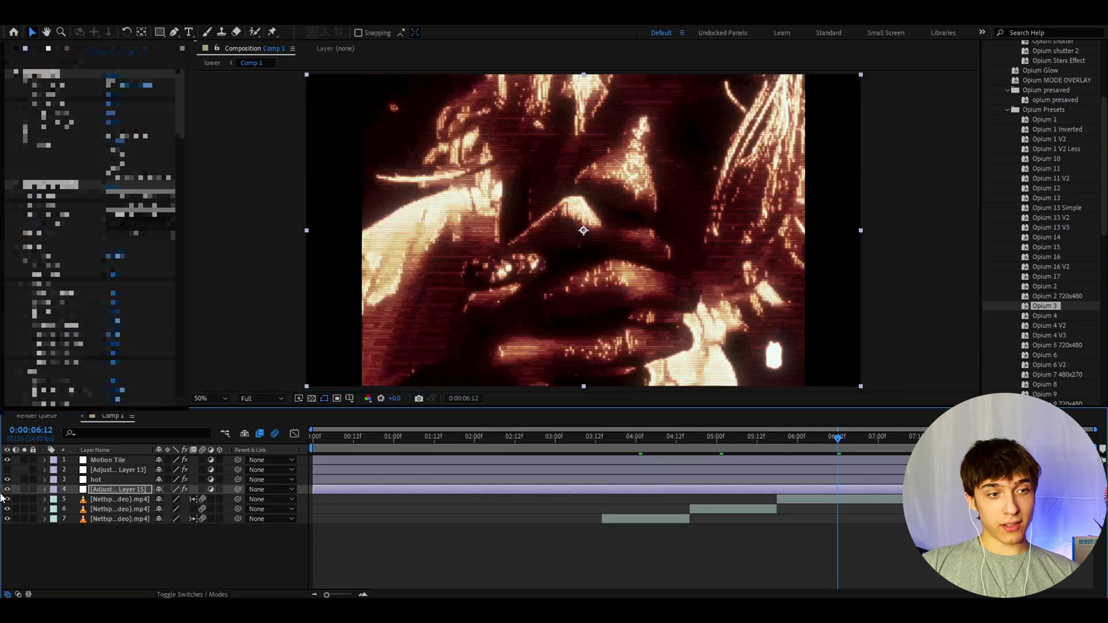
{"action": "left_click", "coordinate": [7, 480]}
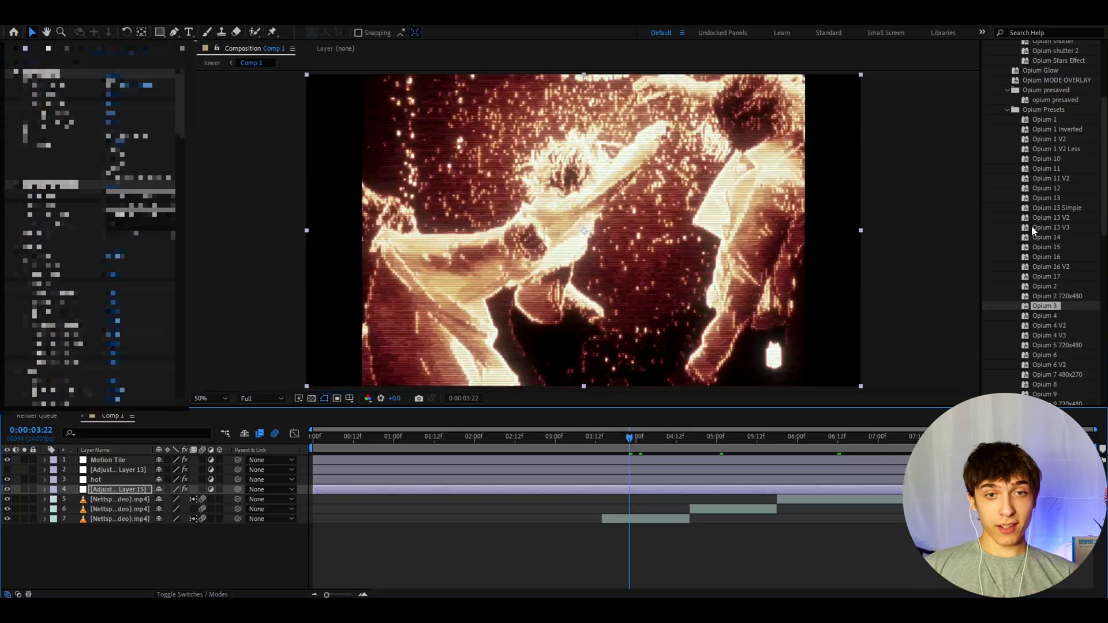
{"action": "left_click", "coordinate": [643, 480]}
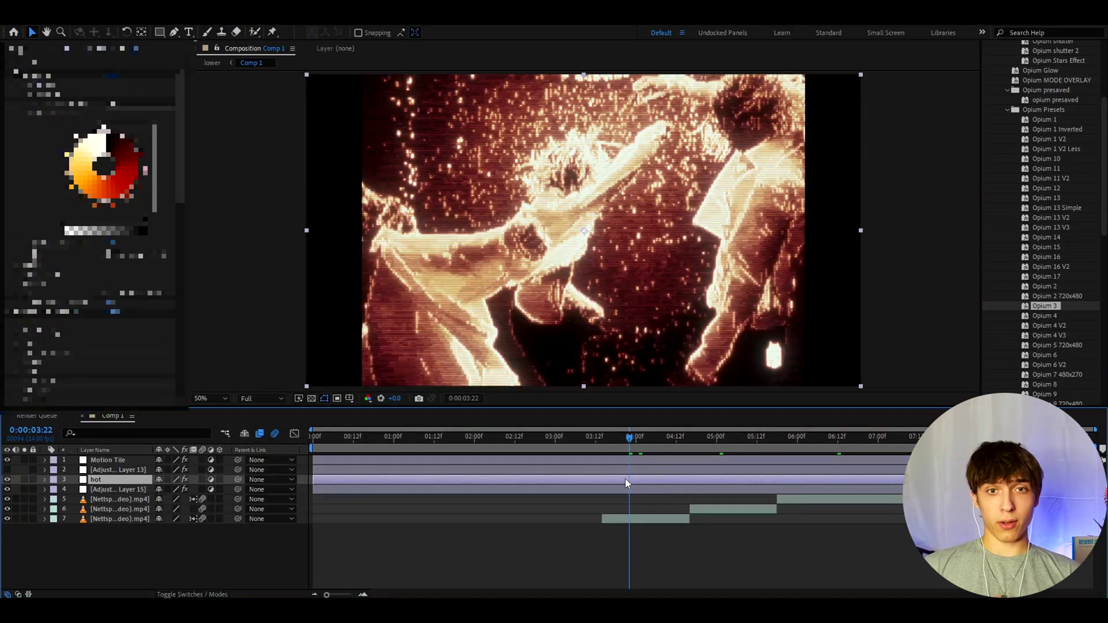
- Expand the hot layer's Dehancer Film settings and open the film stock Profile list
{"action": "scroll", "coordinate": [50, 249], "scroll_direction": "down", "scroll_amount": 5}
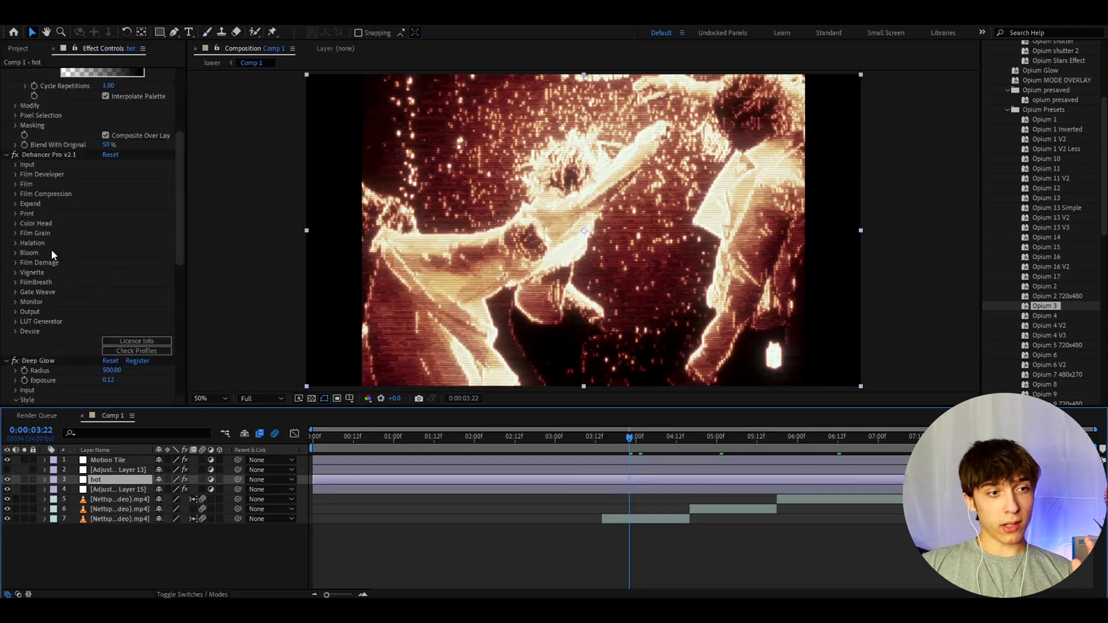
{"action": "left_click", "coordinate": [14, 183]}
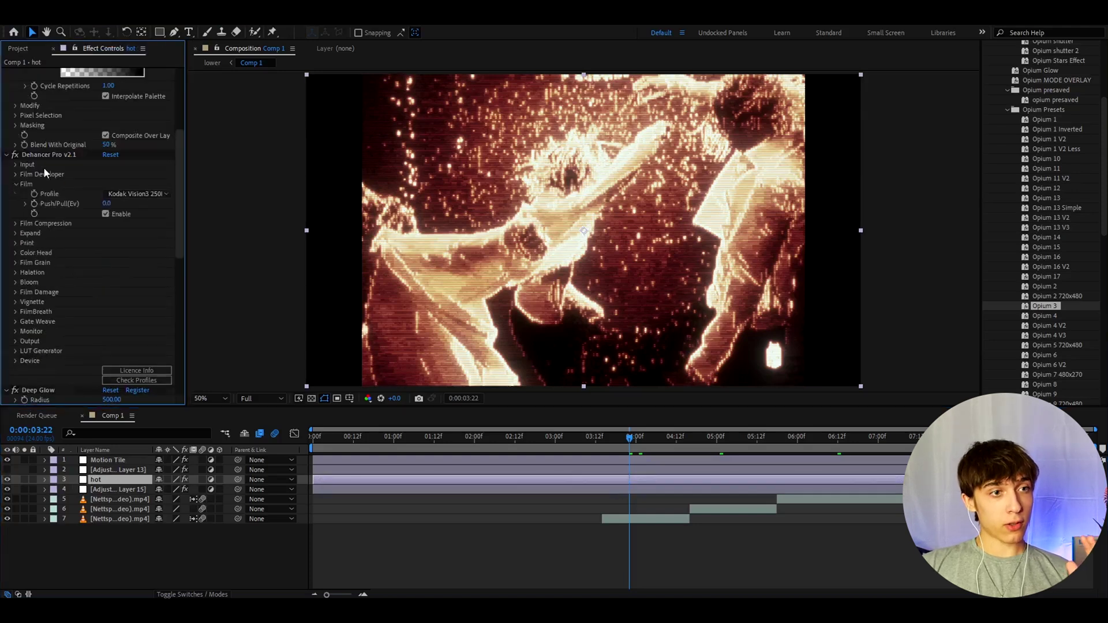
{"action": "left_click", "coordinate": [120, 193]}
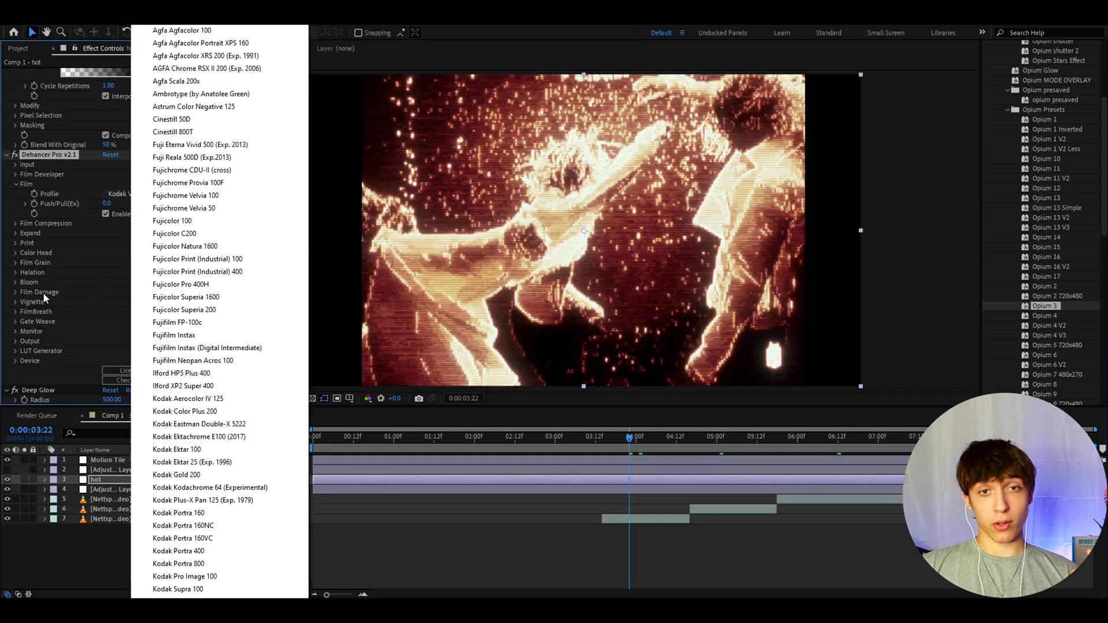